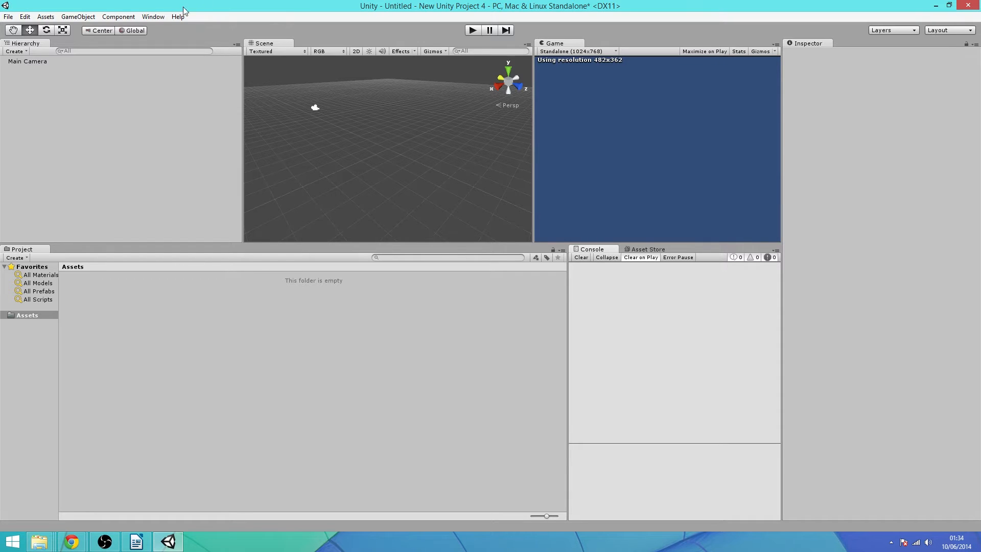
Add a Plane to the scene from the GameObject create menu
click(81, 16)
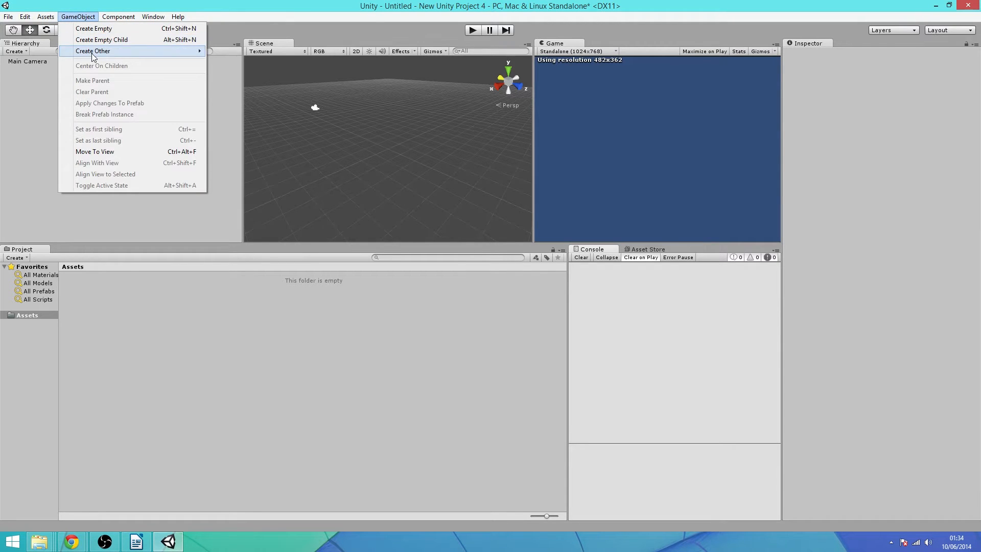
mouse_move(92, 51)
click(239, 208)
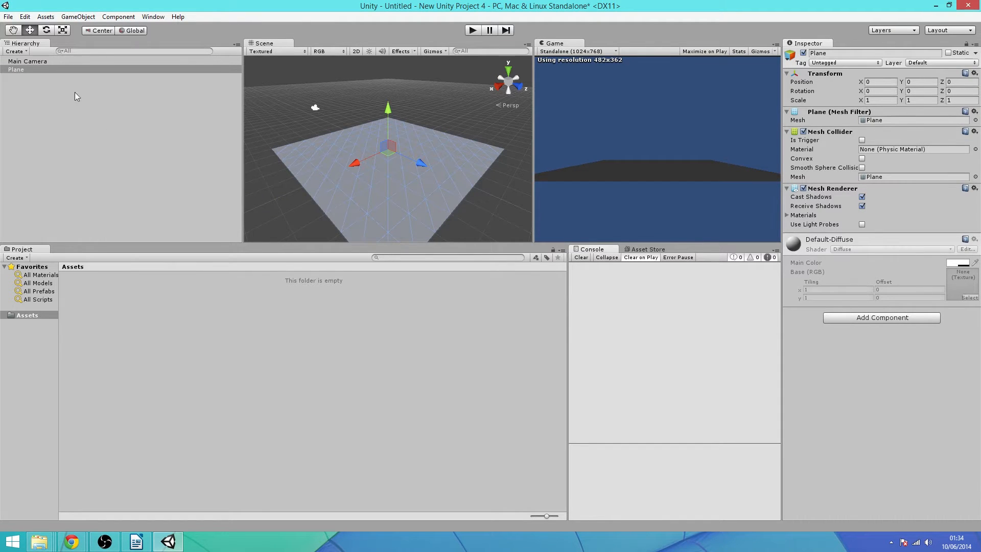
Scale the plane along X and Z to about 2.63 × 1 × 1.9, then deselect it
click(62, 30)
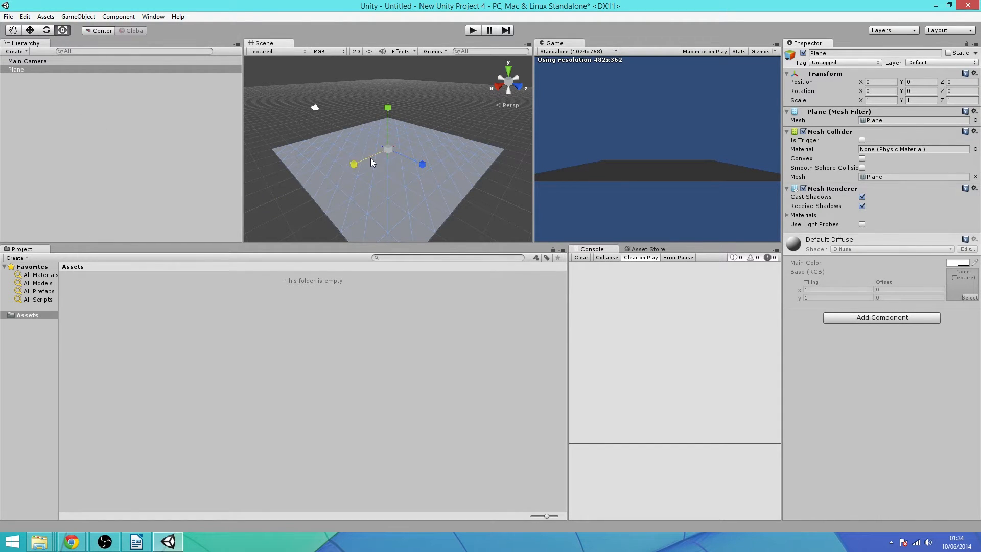
drag(369, 158, 320, 180)
drag(422, 164, 467, 181)
click(29, 31)
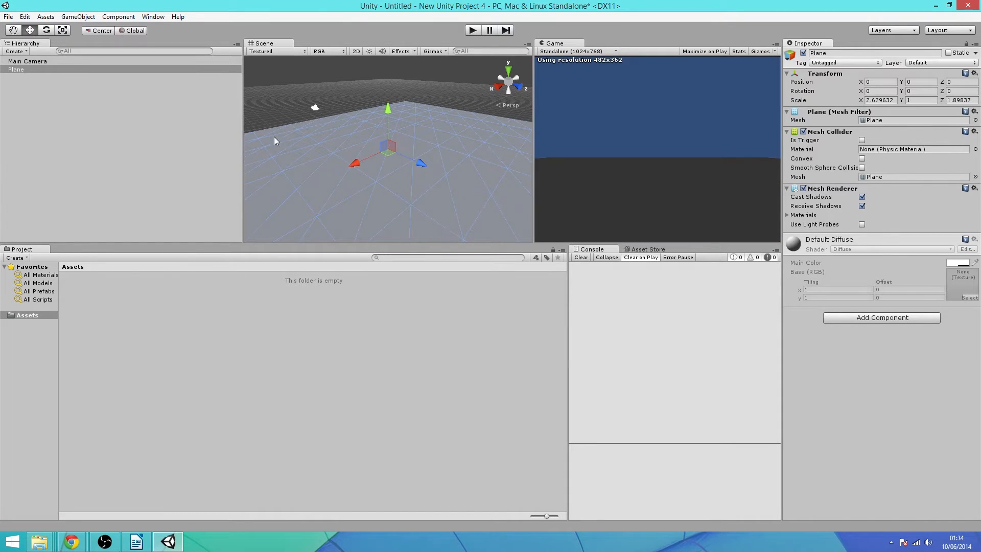
click(311, 105)
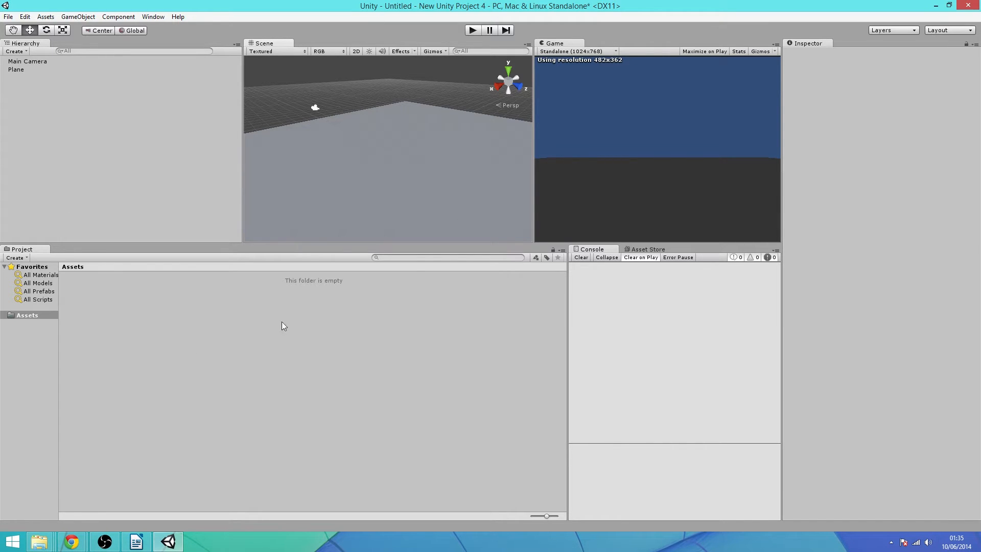
Import the Character Controller package into the project's Assets
right_click(132, 346)
mouse_move(237, 415)
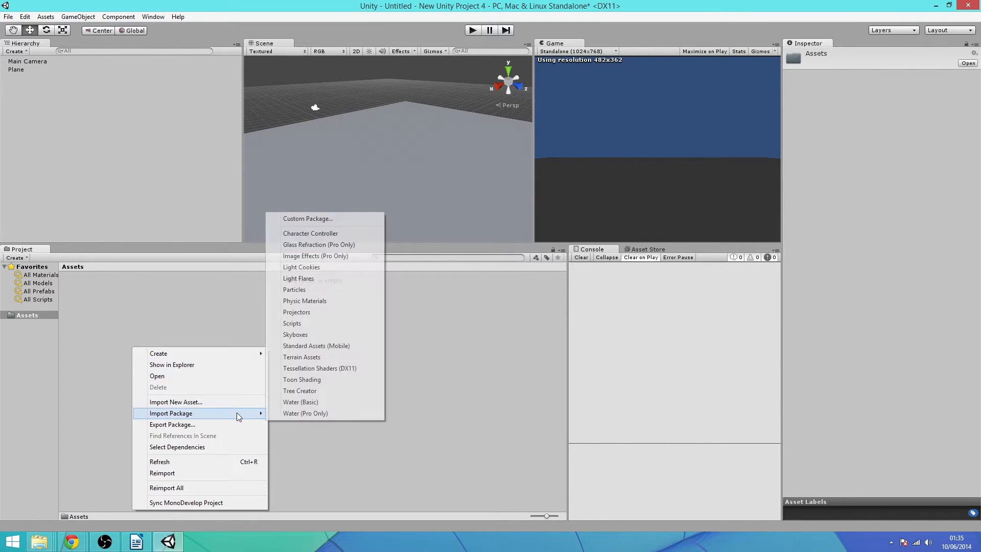
click(323, 235)
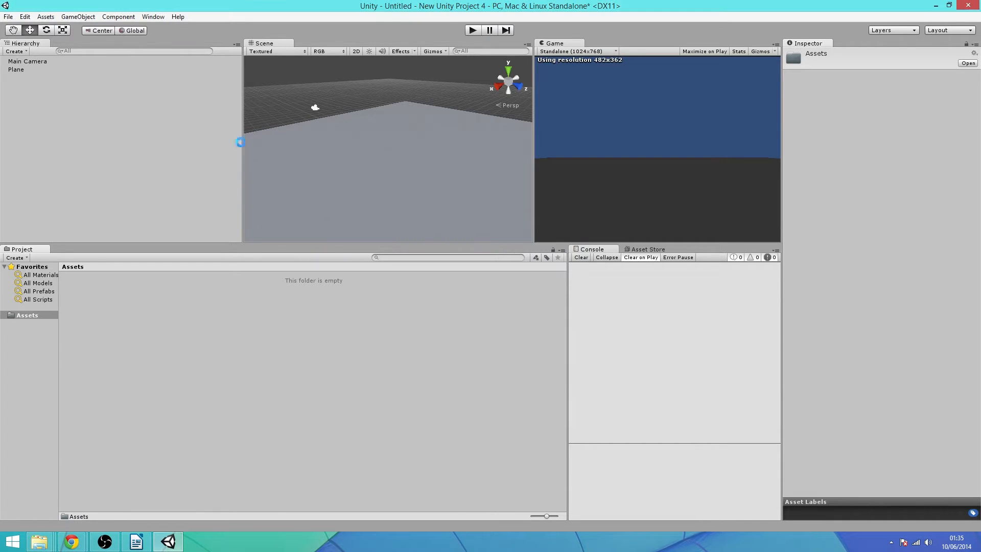
click(164, 185)
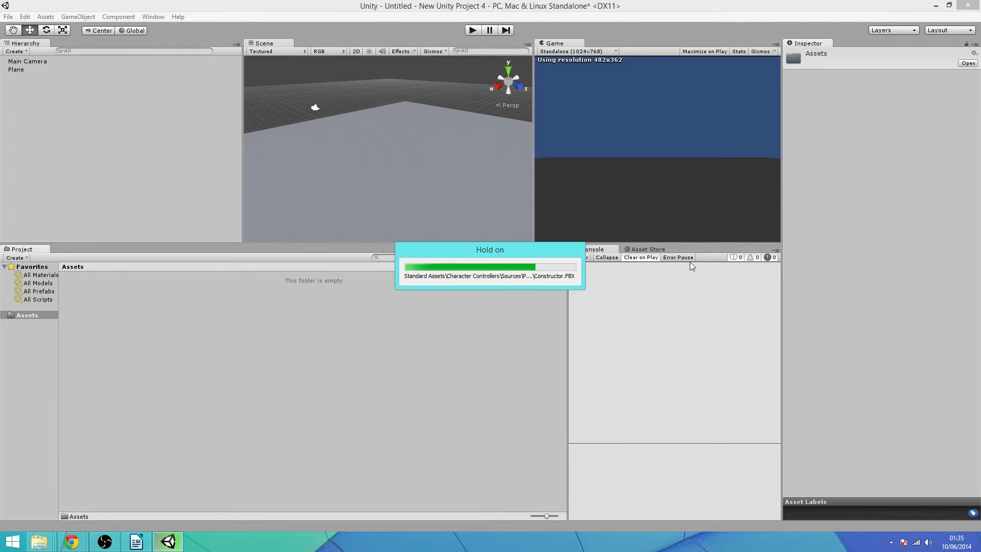
Open Standard Assets > Character Controllers and select the First Person Controller prefab
double_click(76, 305)
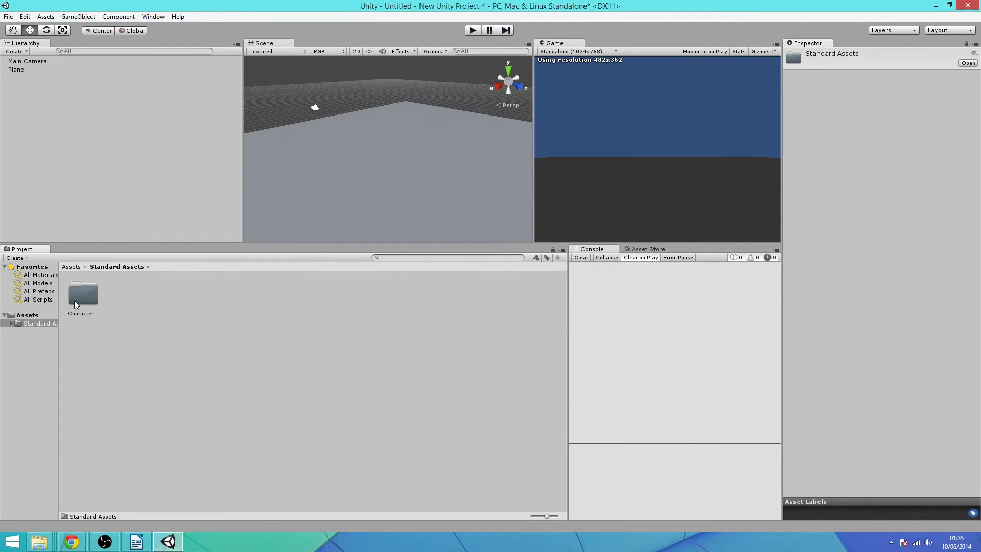
double_click(75, 299)
click(160, 293)
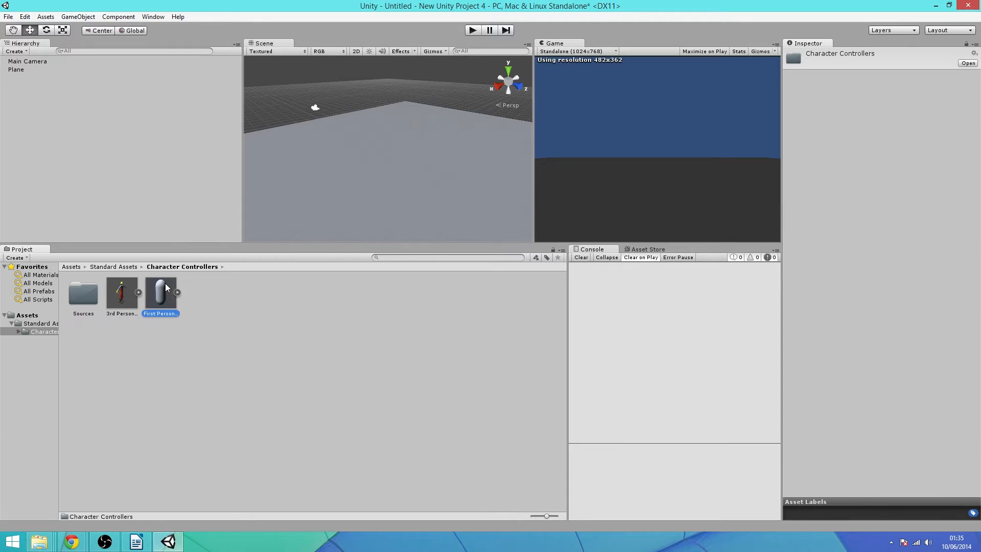
Drop the First Person Controller into the scene and raise it to about Y 1.82 above the plane
drag(158, 305, 342, 114)
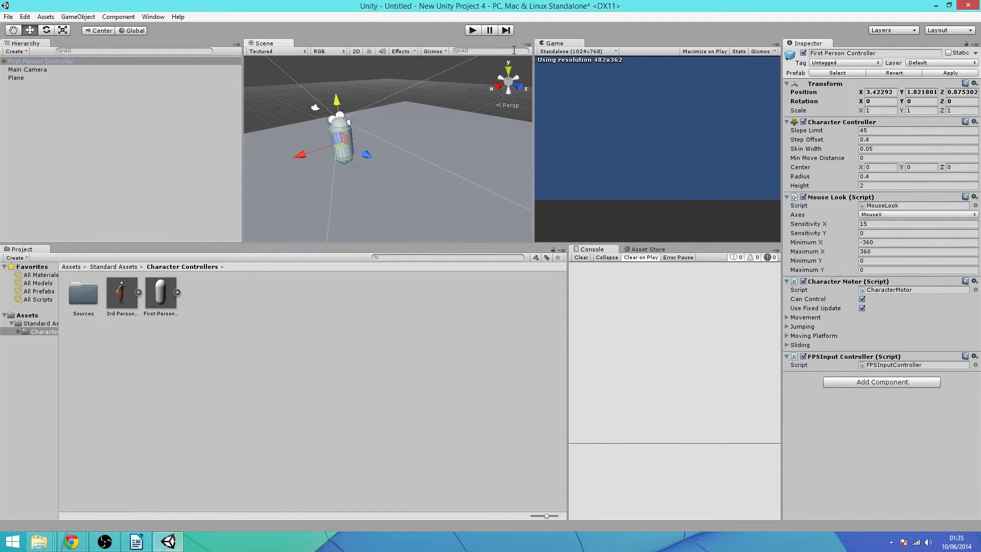
drag(327, 154, 307, 159)
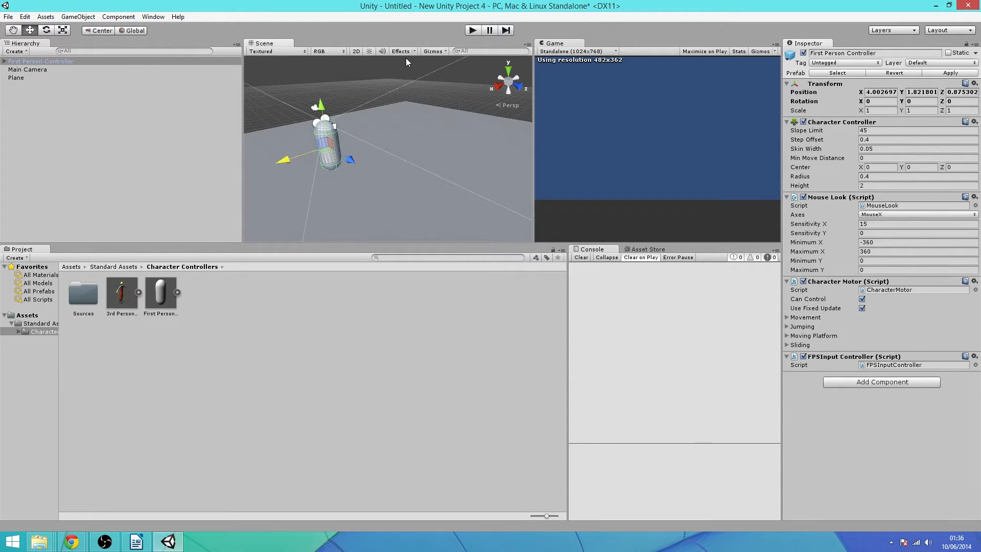
Start Play mode and walk the character forward, back and sideways across the plane
click(473, 30)
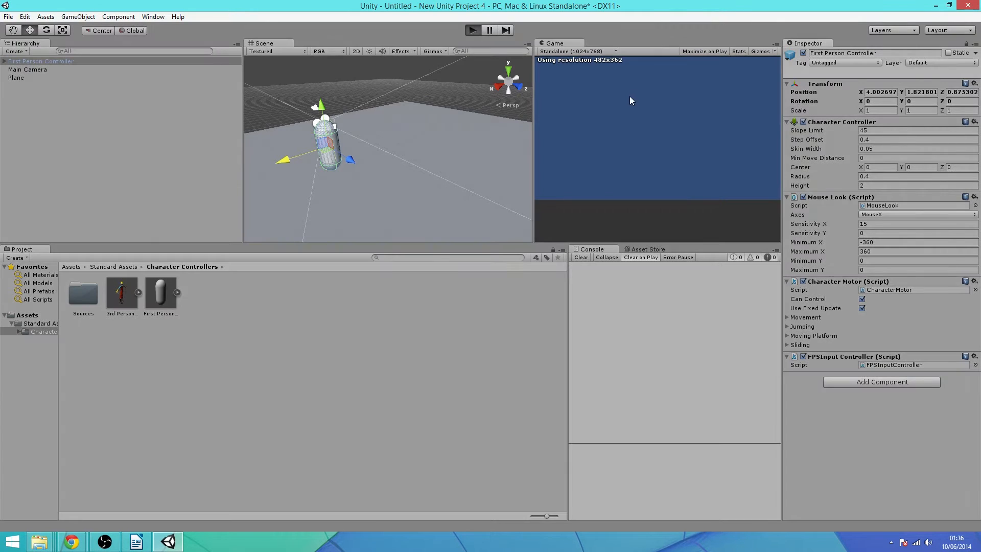
key(d)
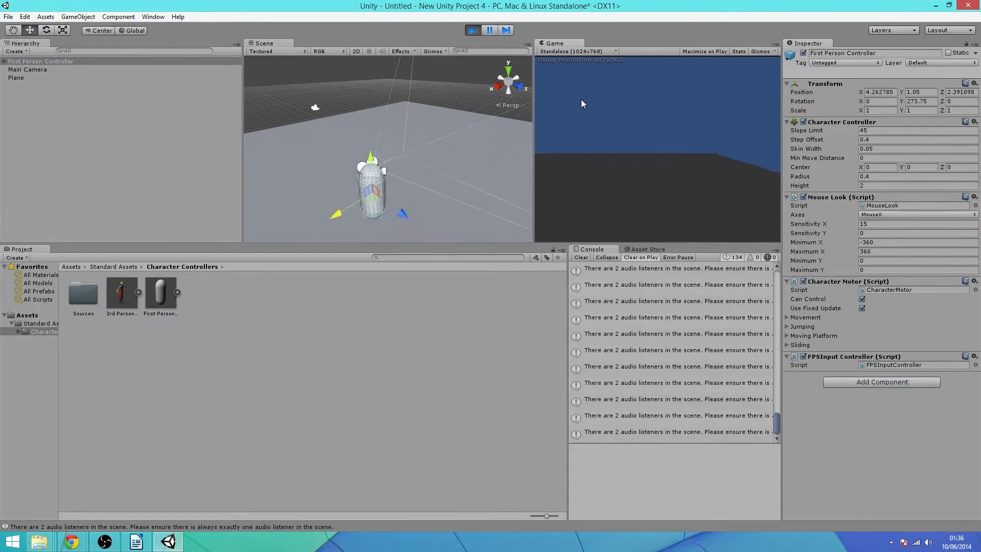
key(w)
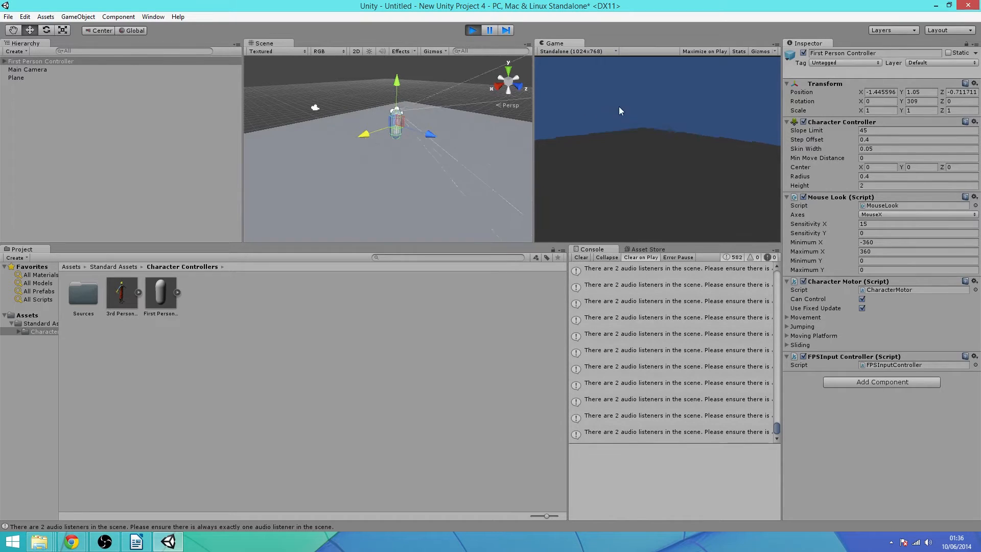
key(d)
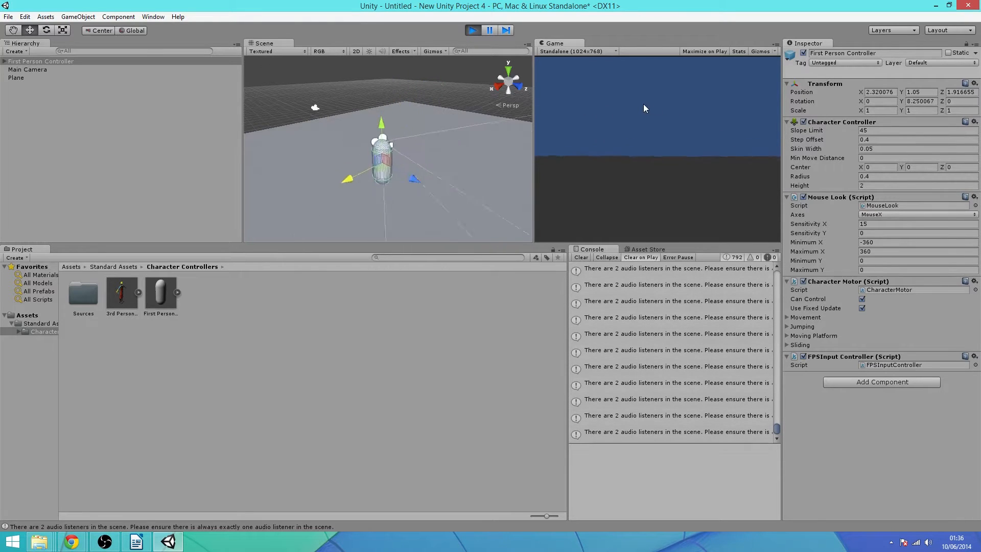
key(w)
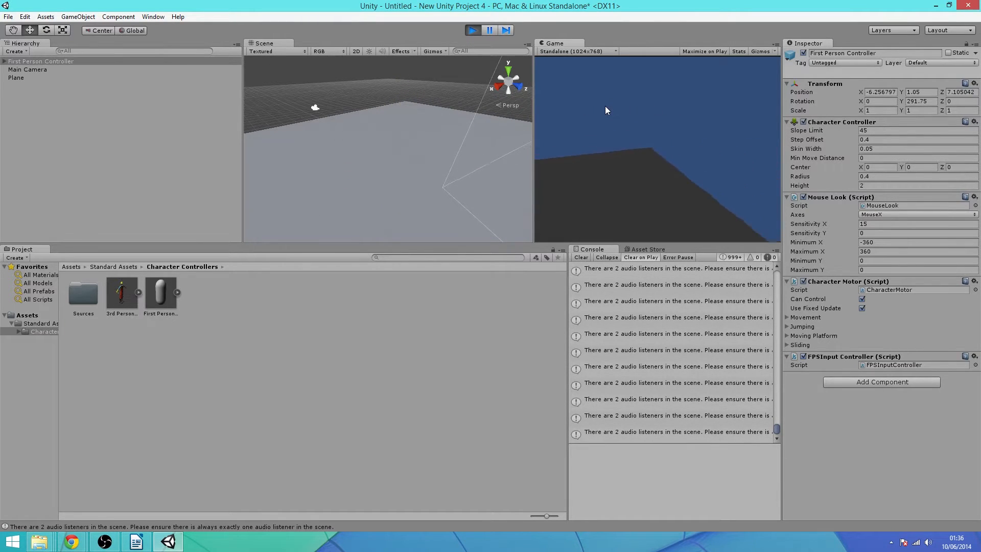
key(w)
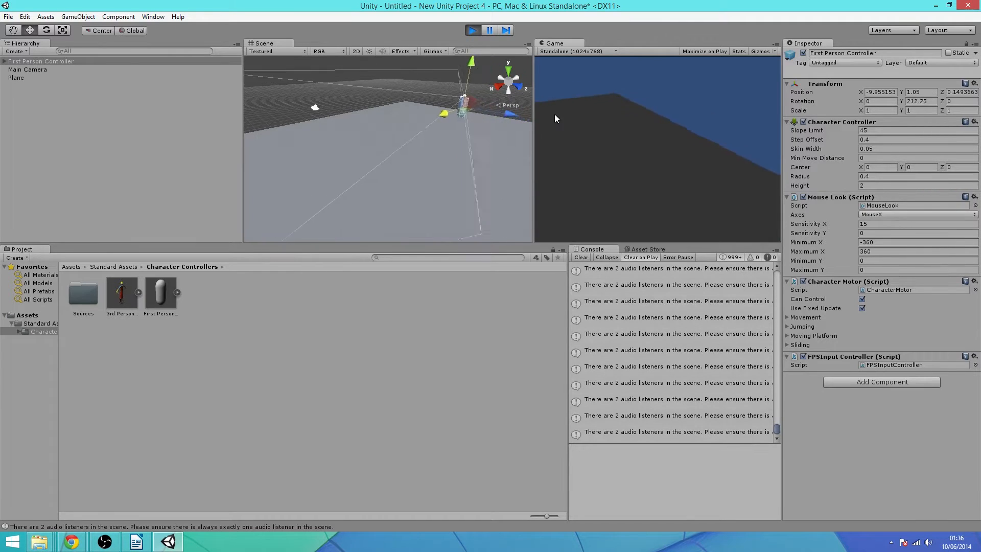
key(s)
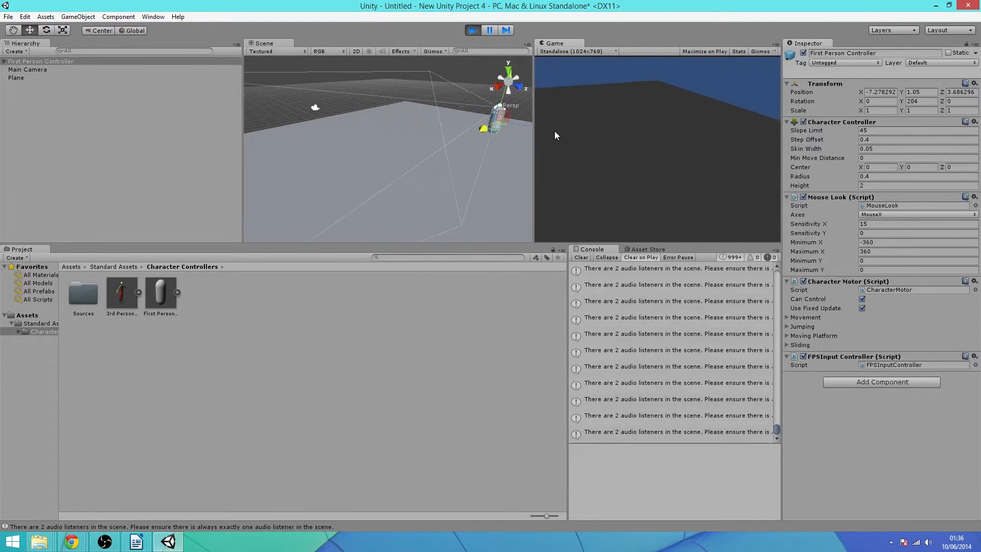
key(w)
key(s)
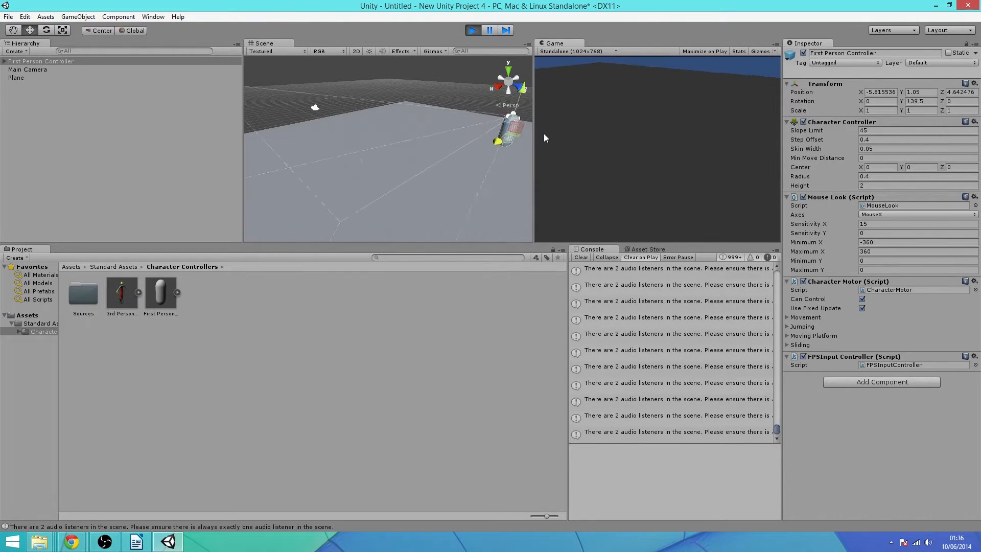
key(w)
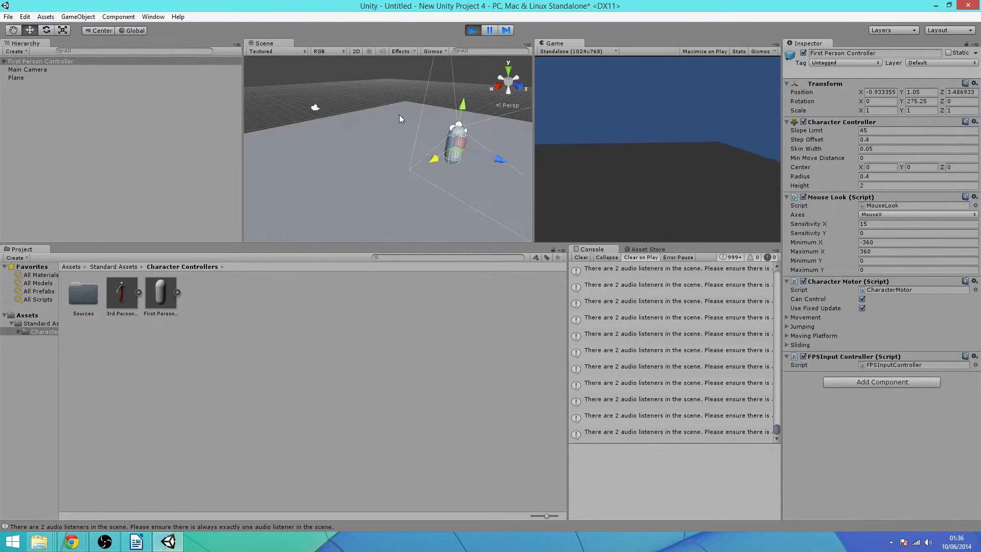
key(w)
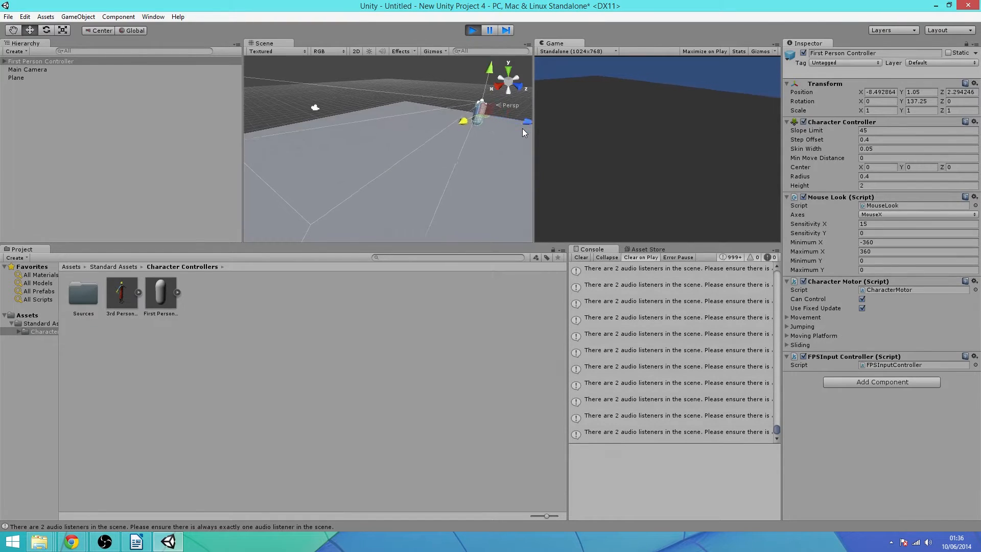
key(w)
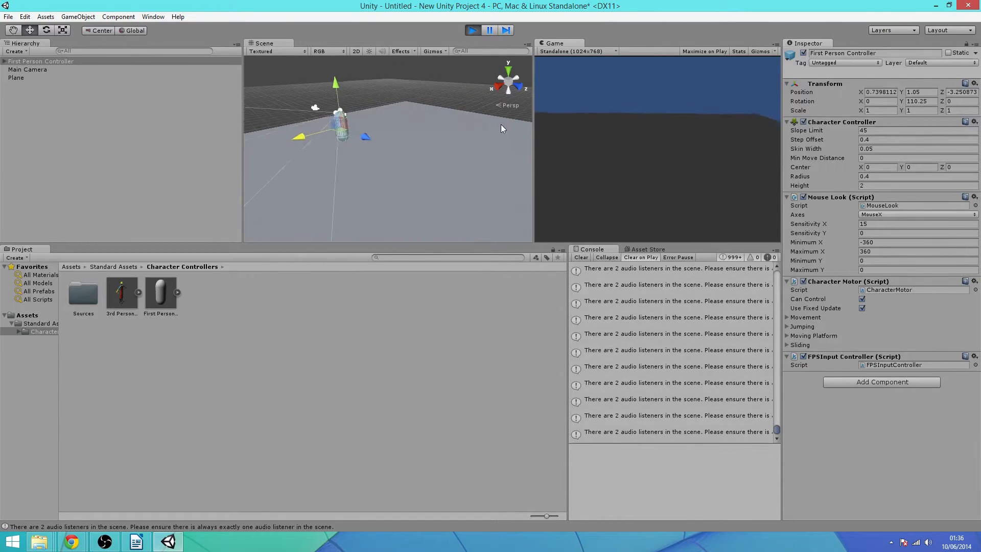
key(w)
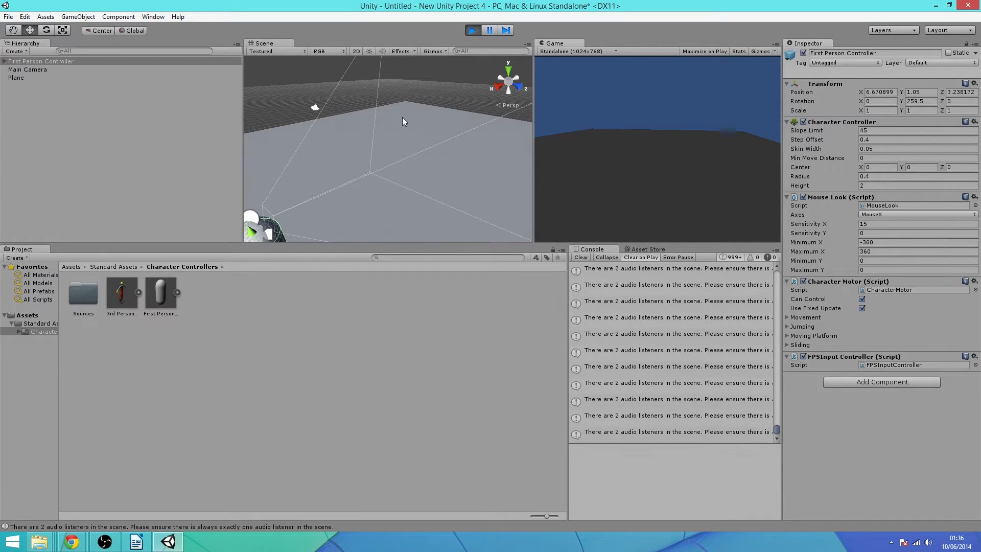
key(w)
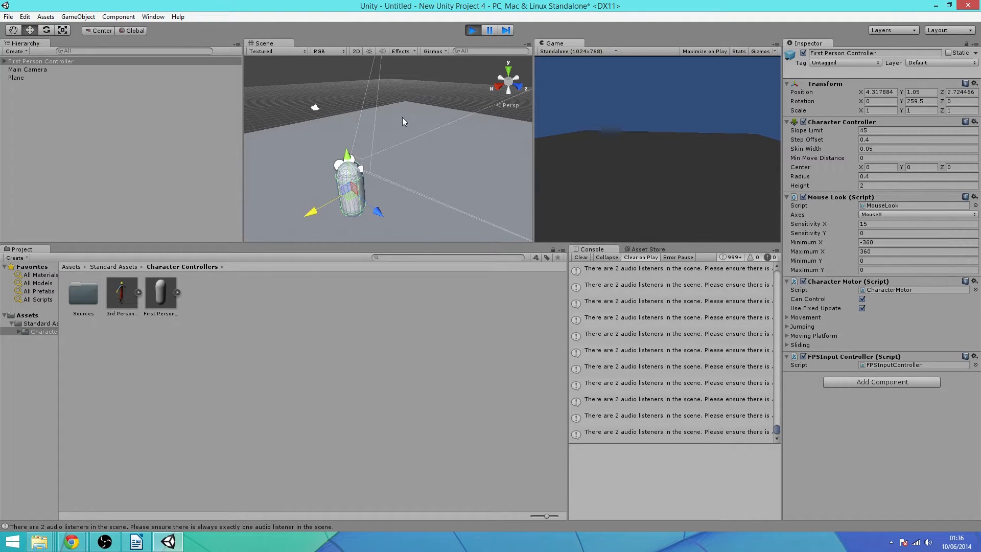
Strafe left and right and walk back and forth a bit more, then stop Play mode
key(a)
key(w)
key(d)
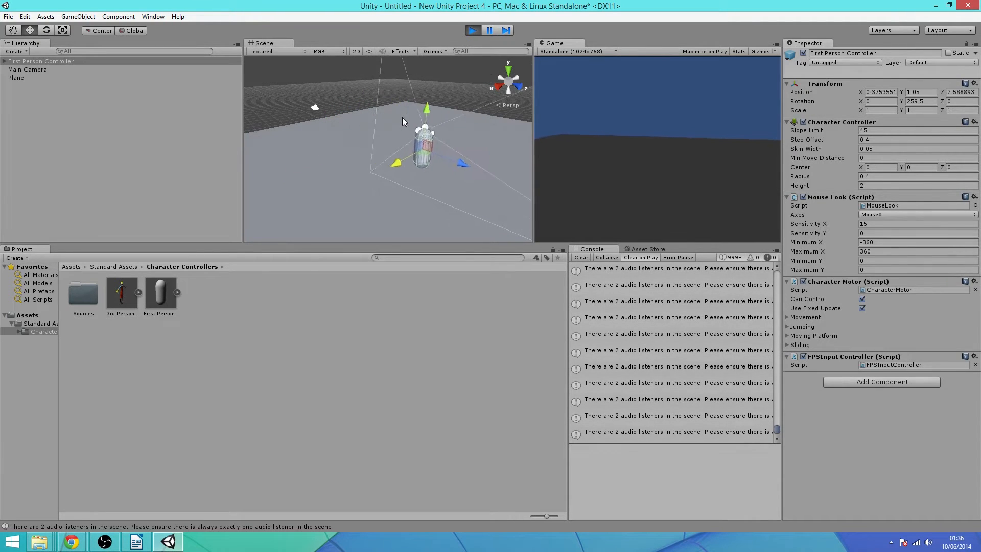
key(s)
key(a)
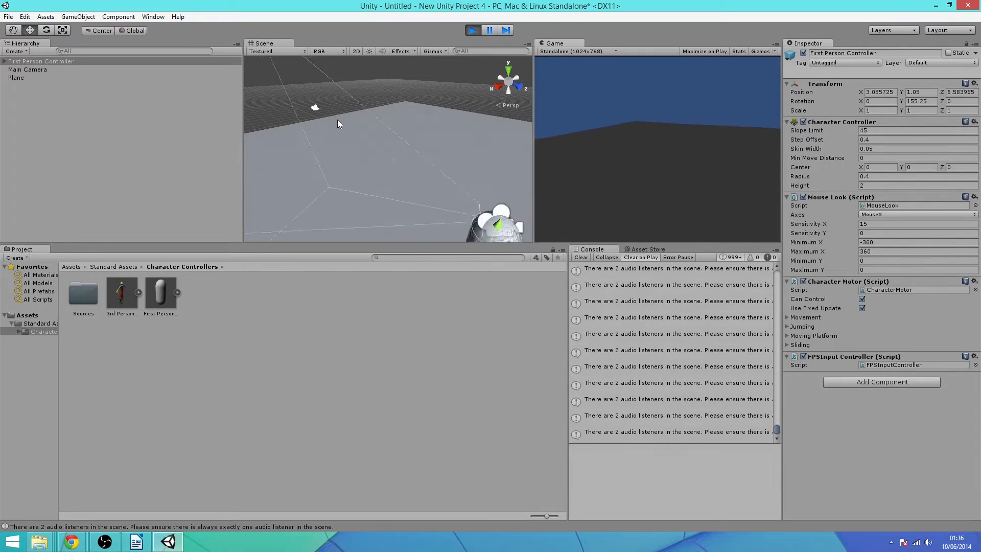
key(w)
key(s)
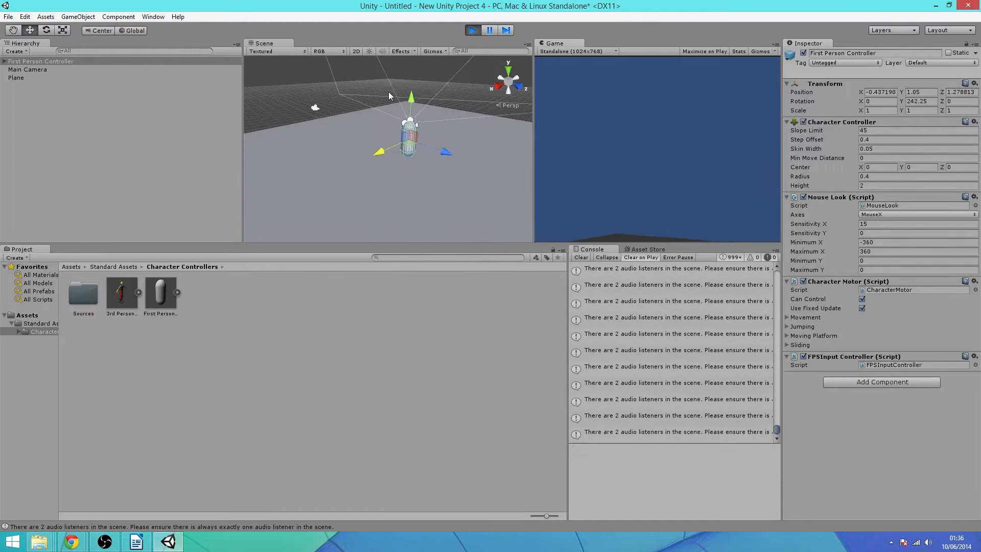
key(w)
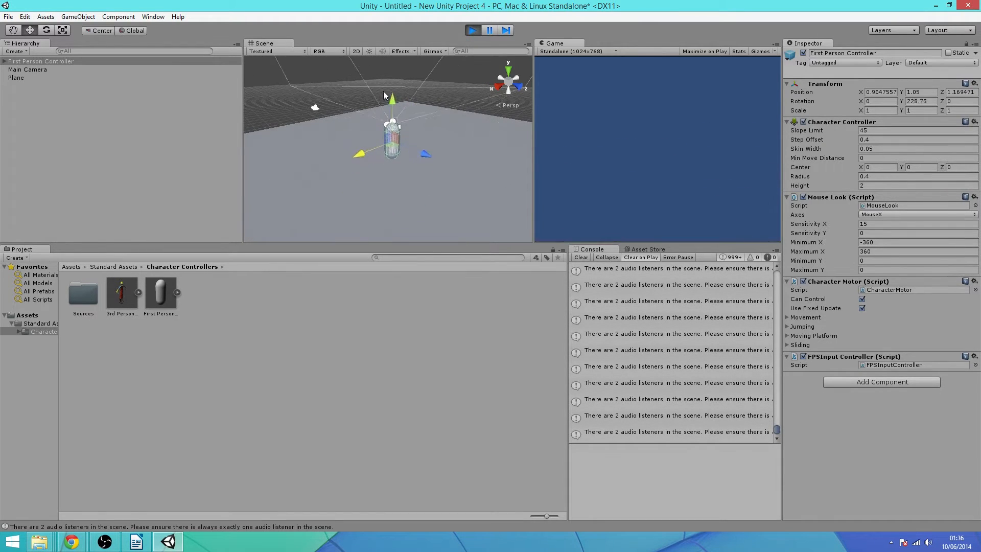
key(s)
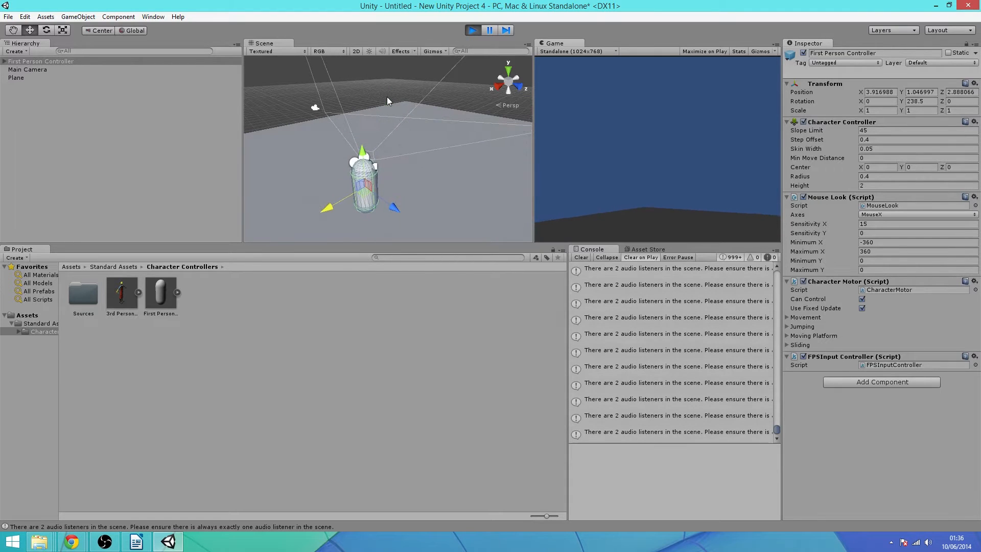
key(w)
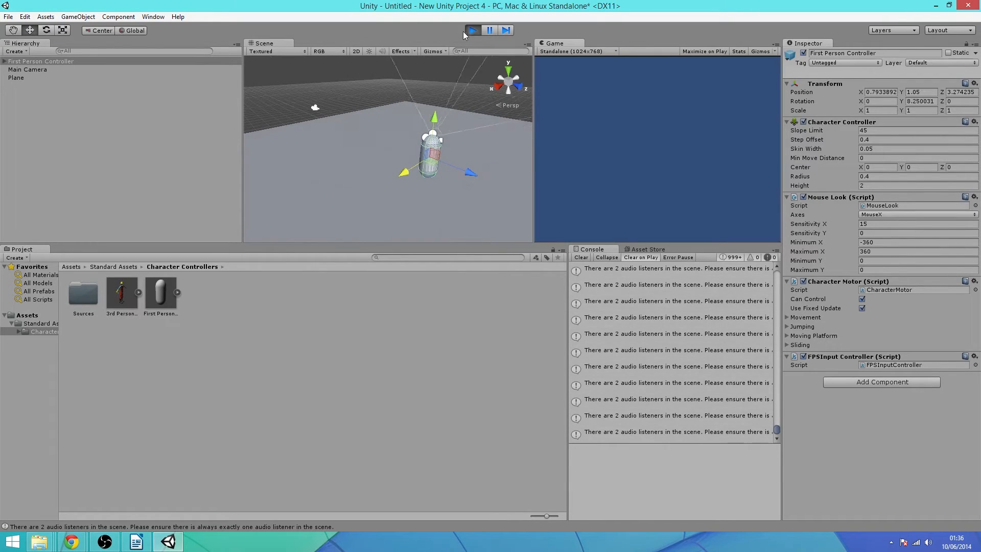
click(471, 30)
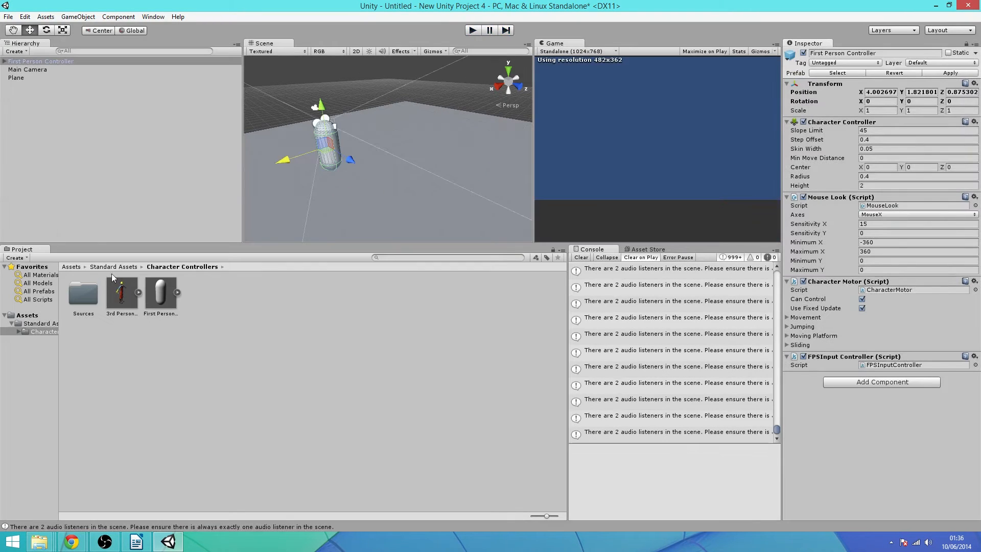
Delete the Standard Assets folder, confirming, then delete the First Person Controller from the Hierarchy
click(71, 267)
click(91, 298)
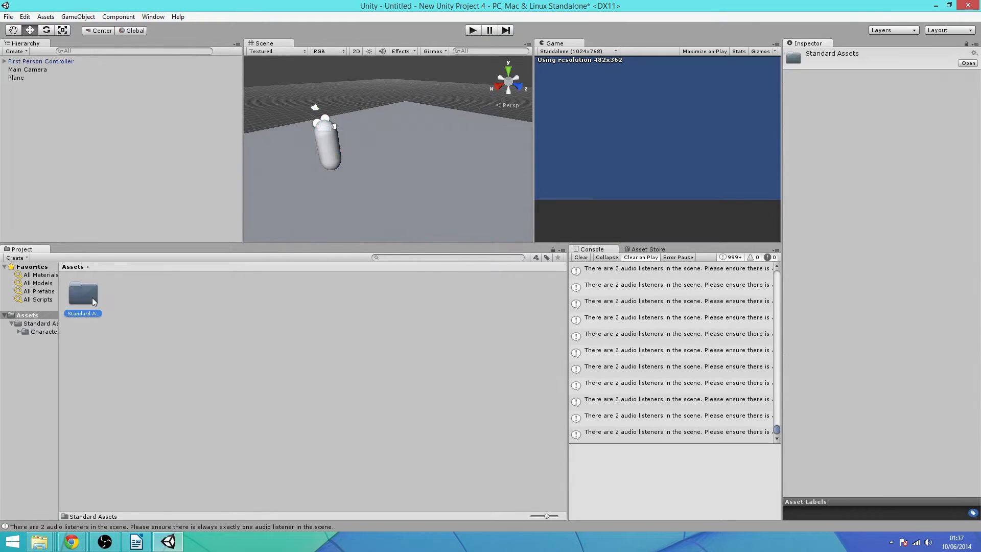
key(Delete)
click(496, 291)
click(62, 62)
key(Delete)
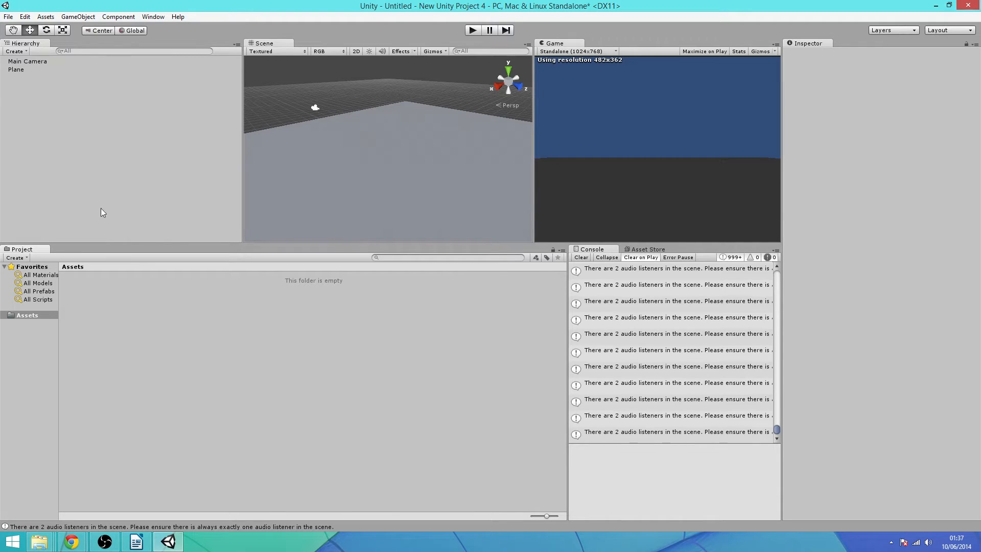
Re-import the Character Controller package from Import Package, bringing in all its files
right_click(209, 288)
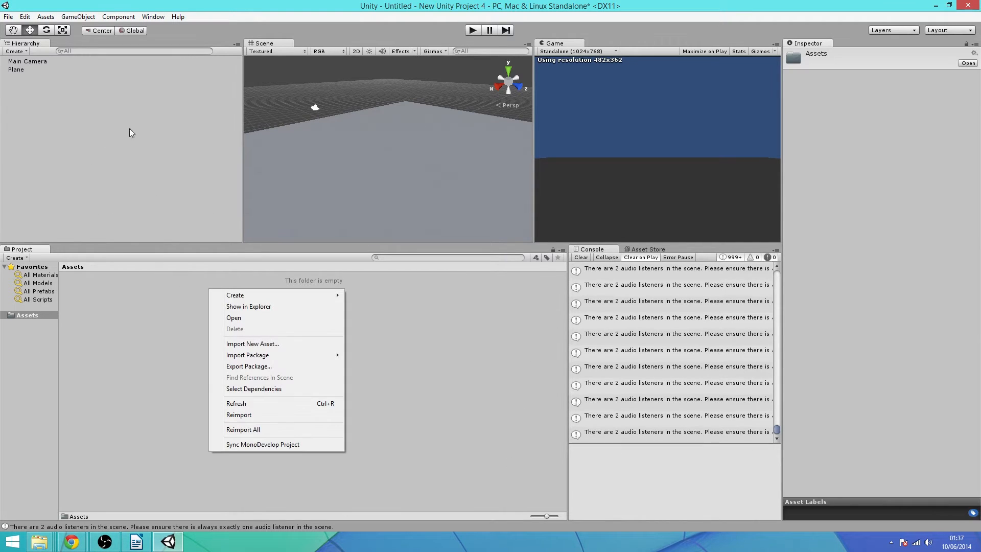
mouse_move(289, 352)
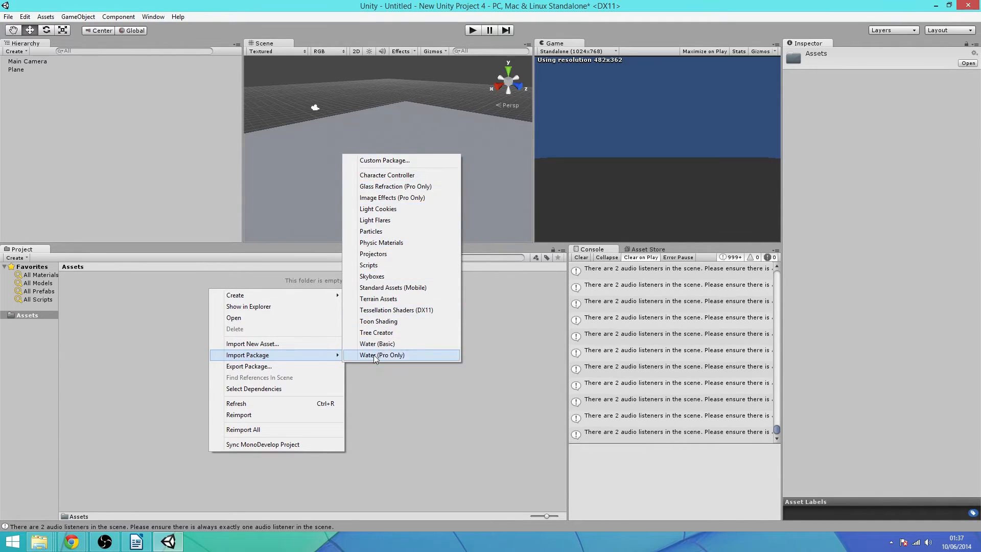
click(381, 174)
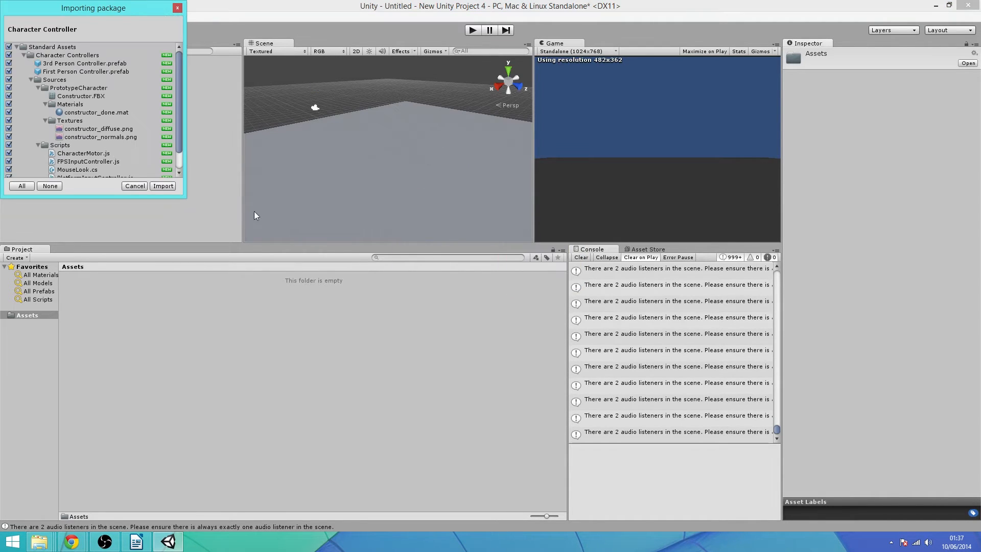
scroll(129, 128, down, 2)
click(162, 186)
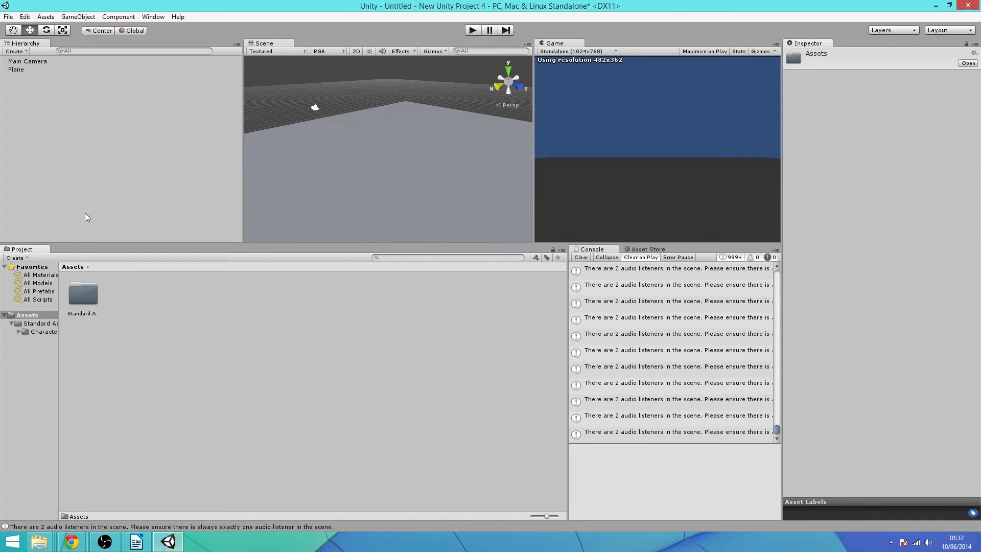
Open Standard Assets > Character Controllers and drop a First Person Controller onto the plane
double_click(83, 293)
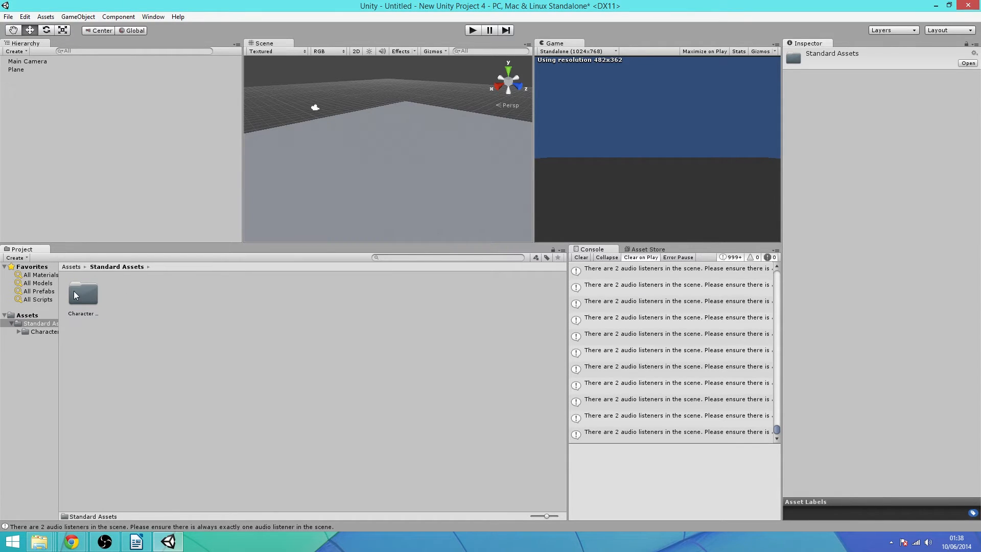
click(75, 295)
double_click(75, 294)
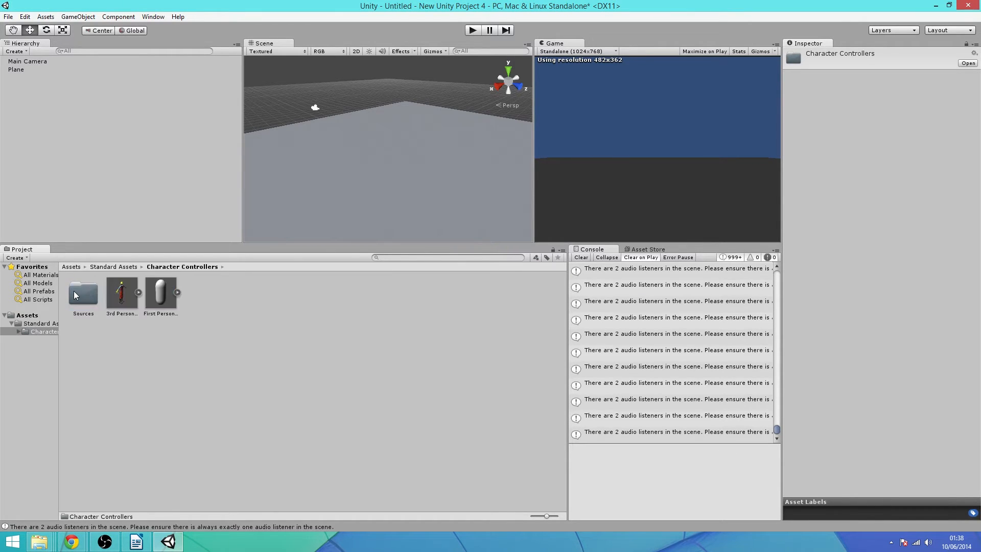
drag(154, 292, 354, 150)
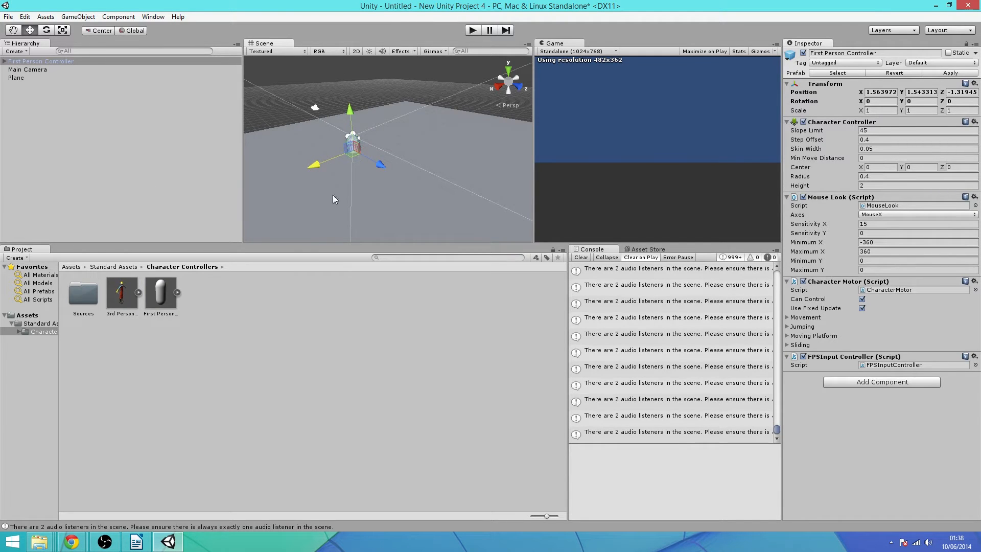
Lift the controller well above the plane to about Y 6.23
drag(350, 119, 346, 90)
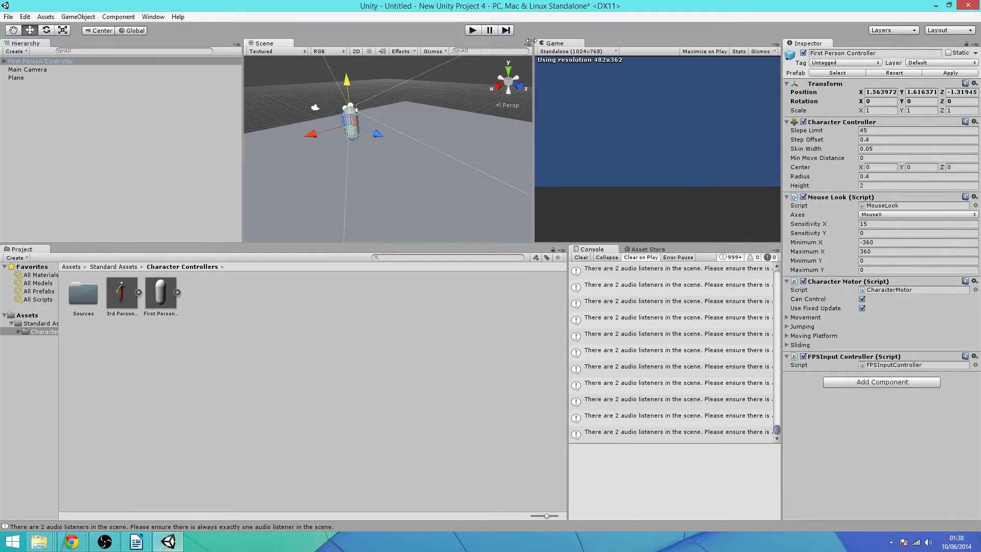
middle_drag(361, 78, 398, 119)
drag(366, 106, 345, 74)
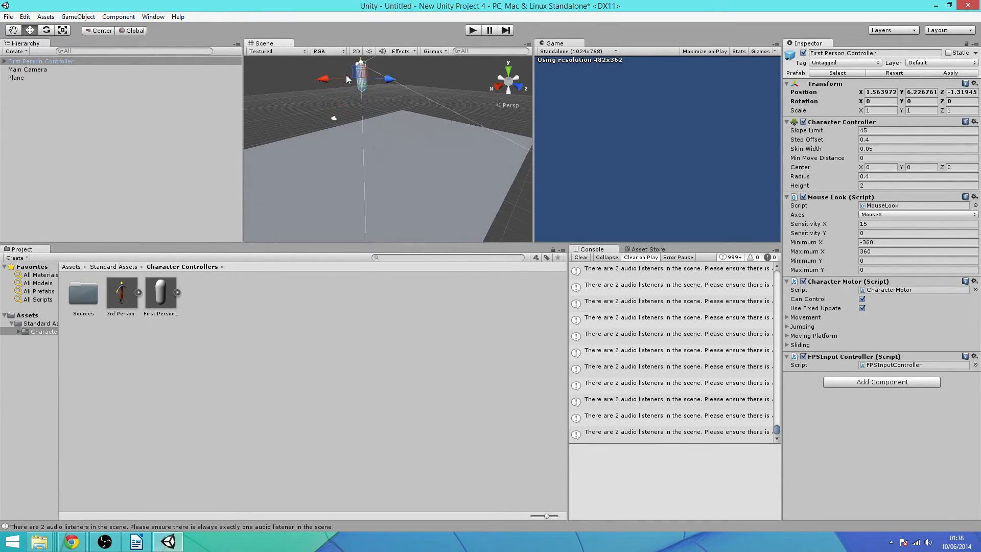
scroll(344, 118, down, 4)
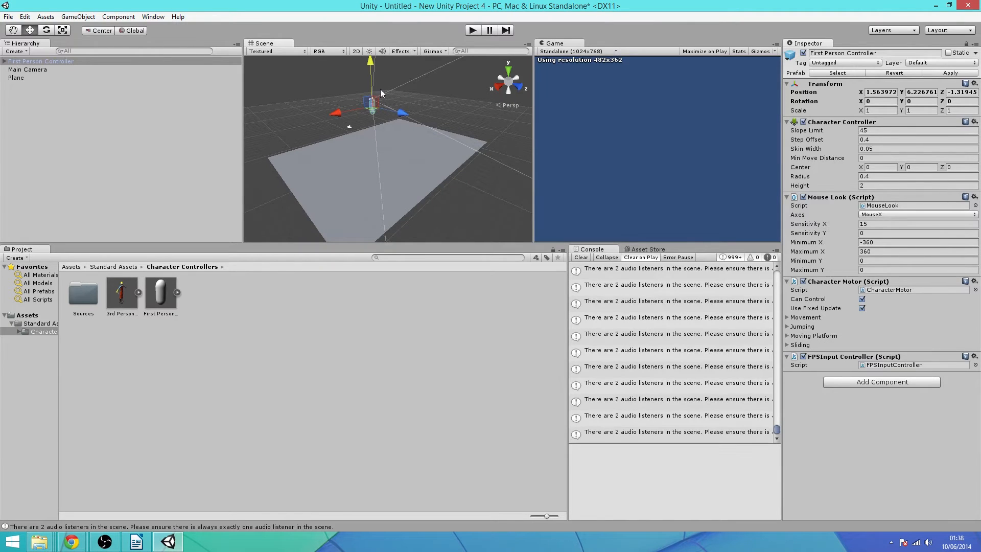
click(471, 32)
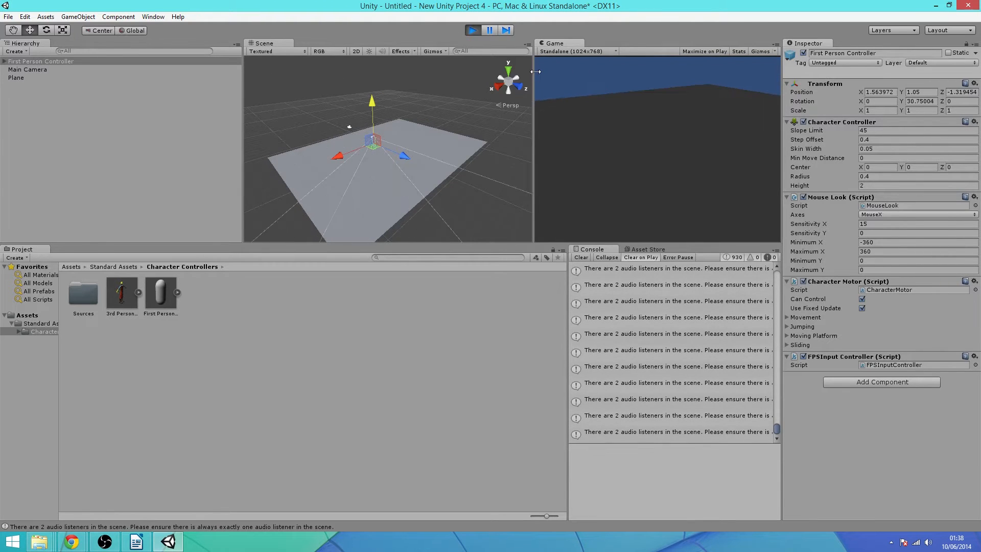
key(w)
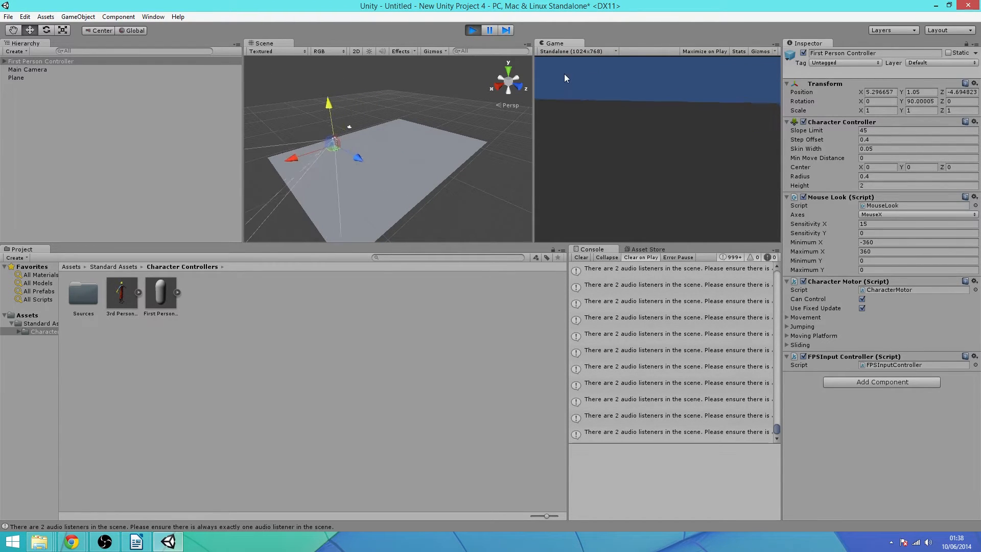
key(w)
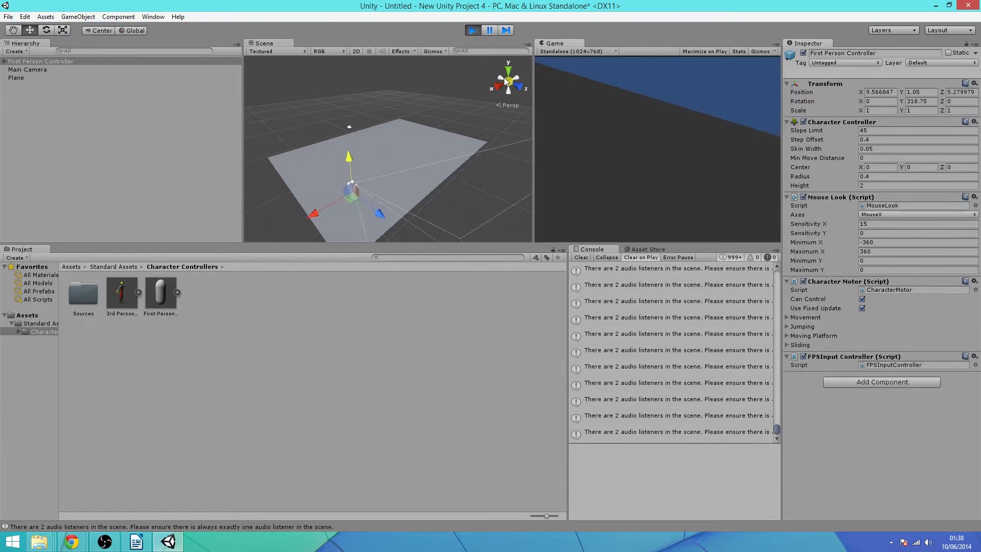
key(a)
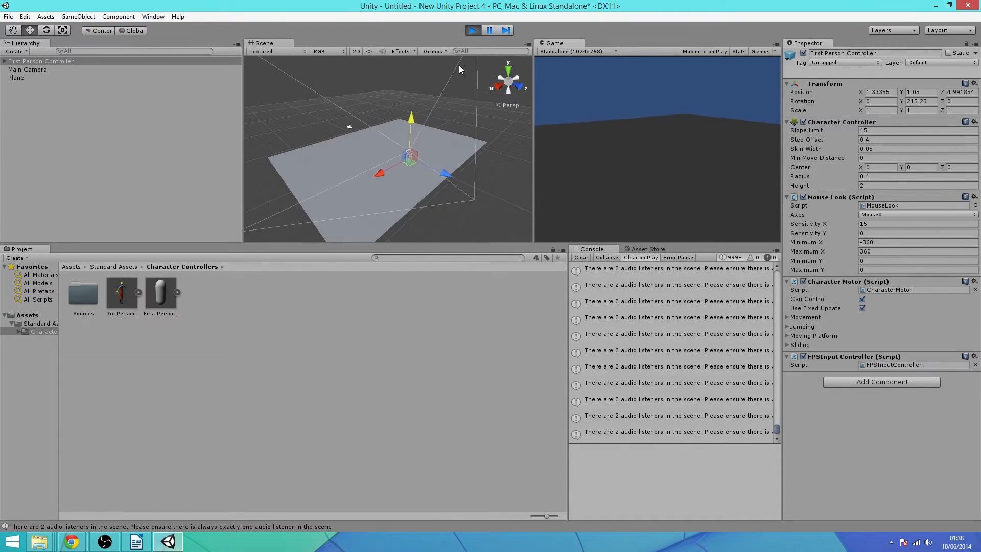
key(w)
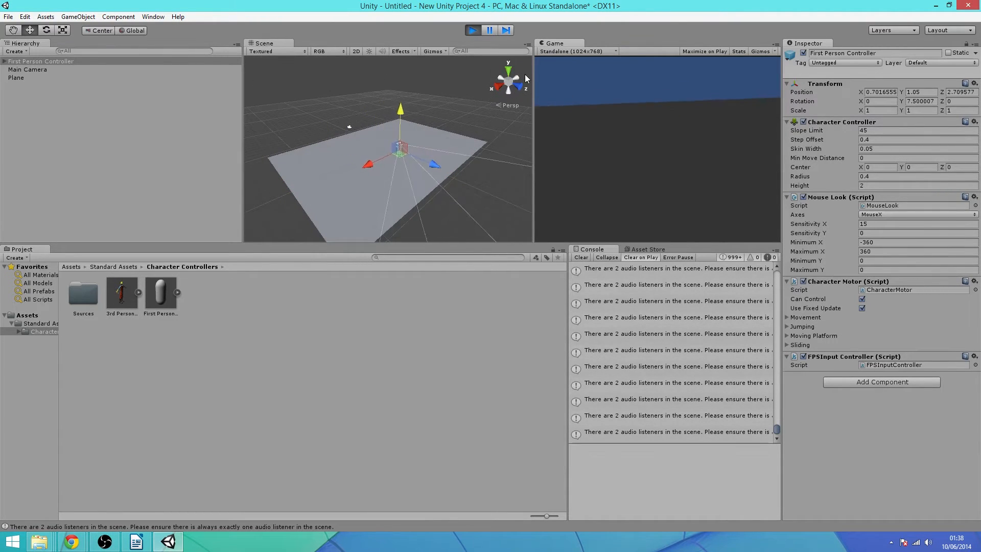
key(a)
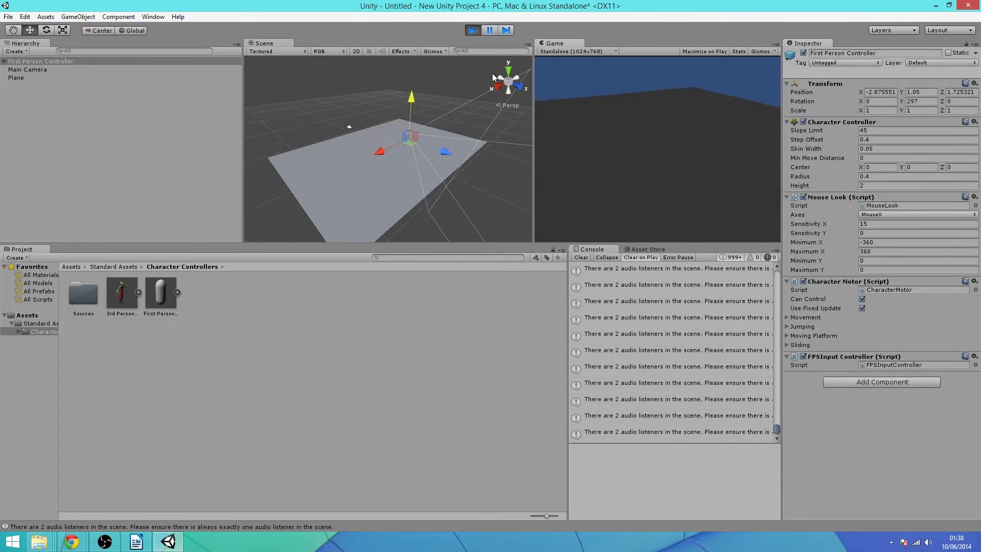
key(s)
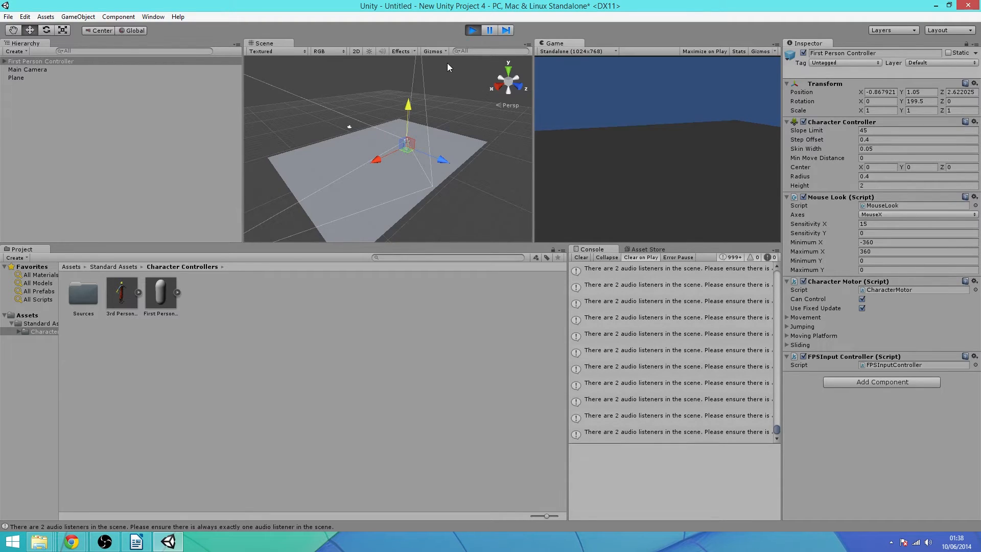
click(471, 31)
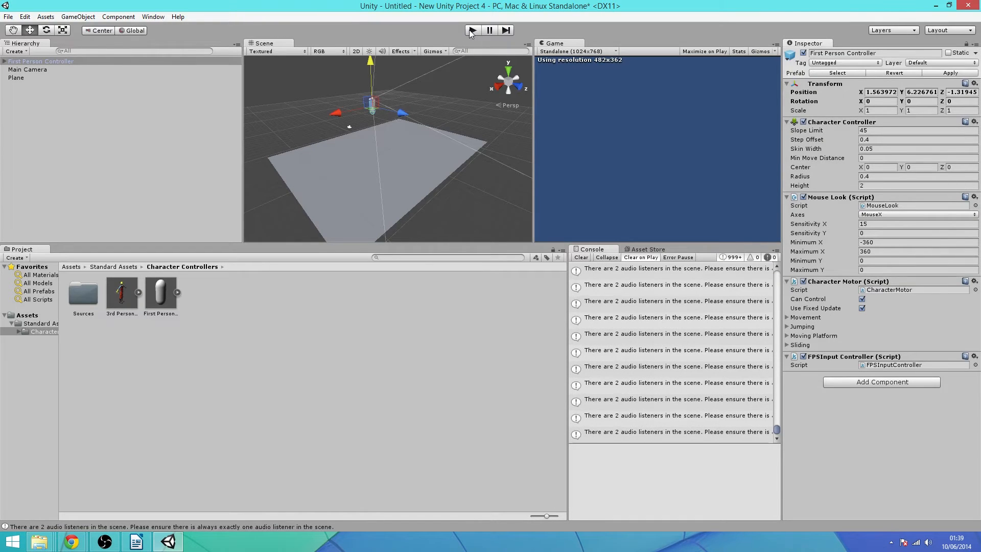
Start a play-test, pause it, and add a Cube to the scene
click(471, 31)
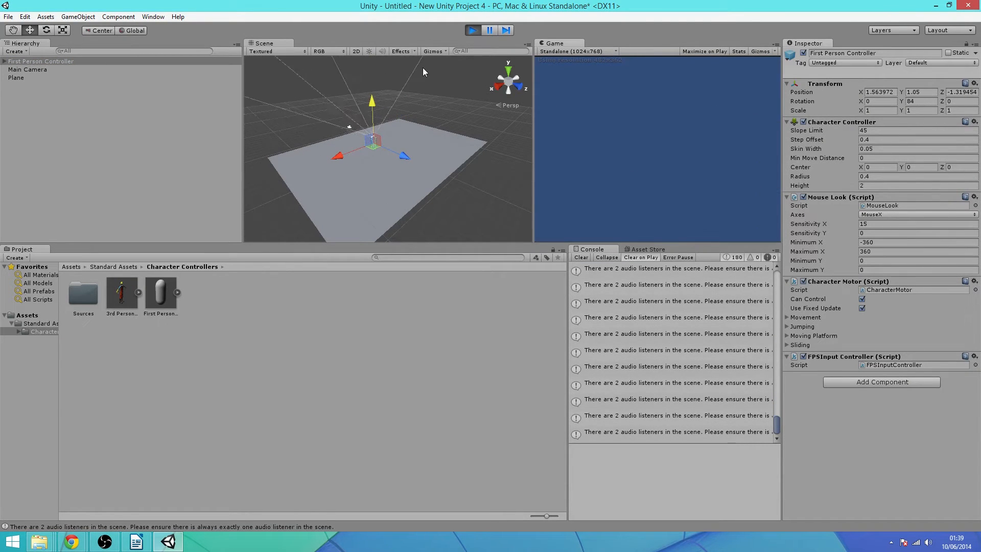
click(489, 32)
click(74, 16)
mouse_move(102, 51)
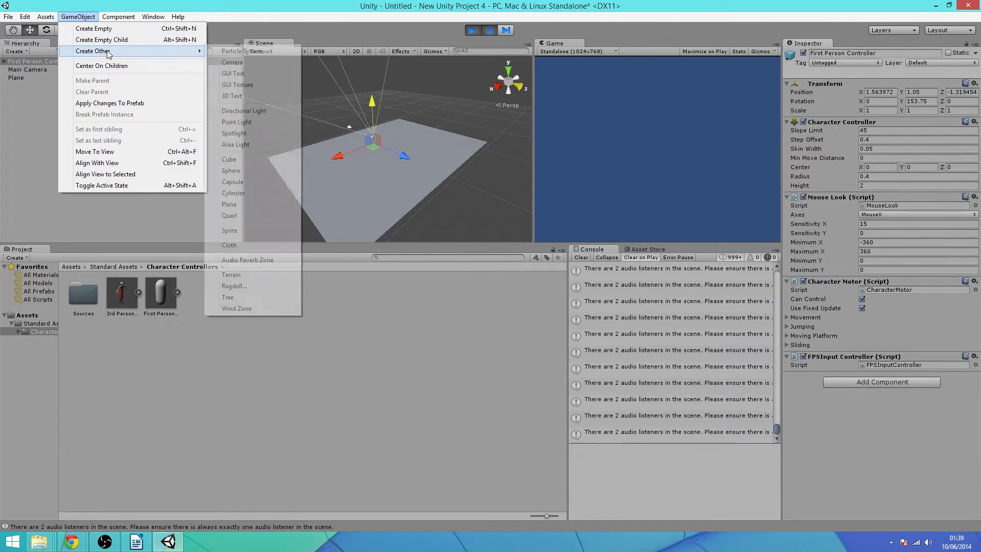
click(253, 159)
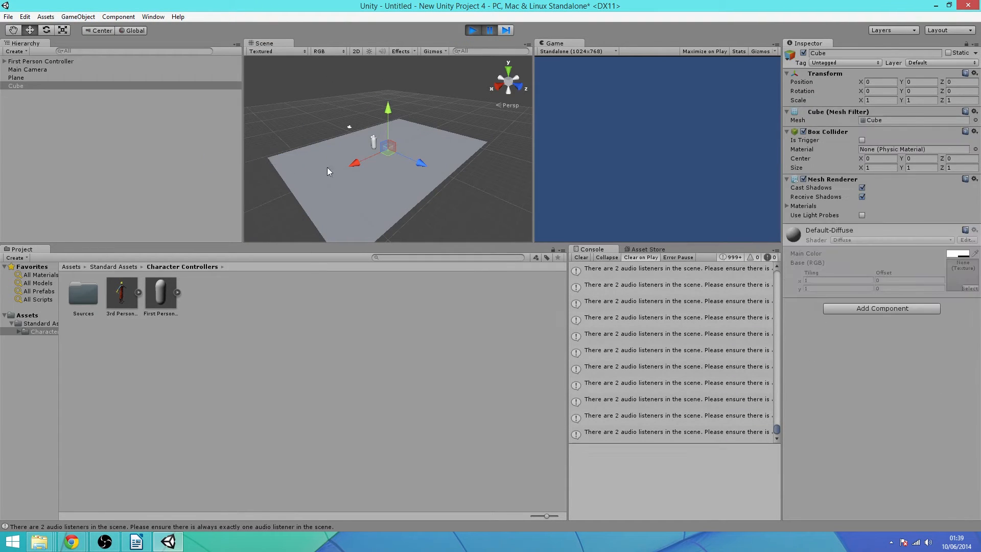
Move the cube to about X 0, Y 0.68, Z -5.94, then resume and walk toward it
drag(416, 163, 389, 152)
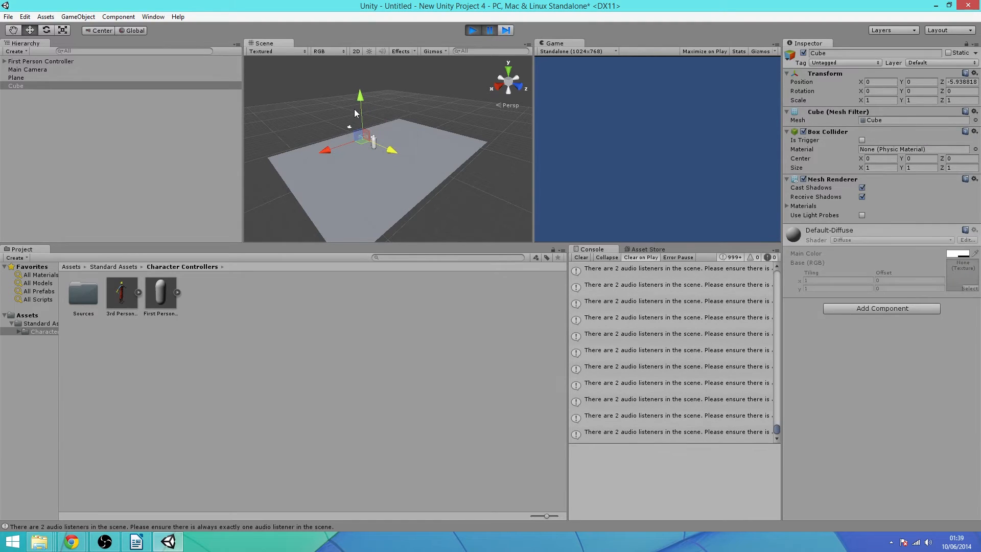
drag(360, 110, 380, 96)
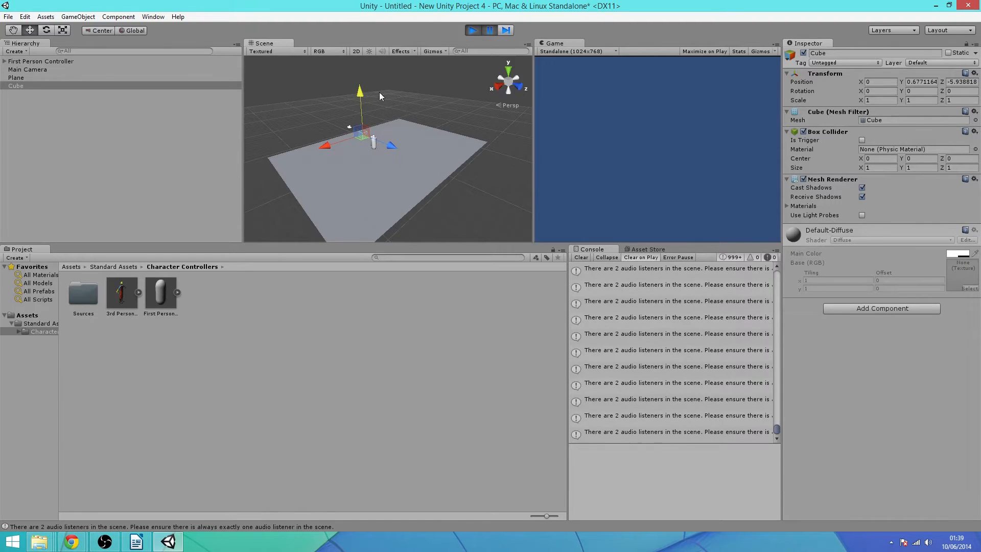
click(489, 30)
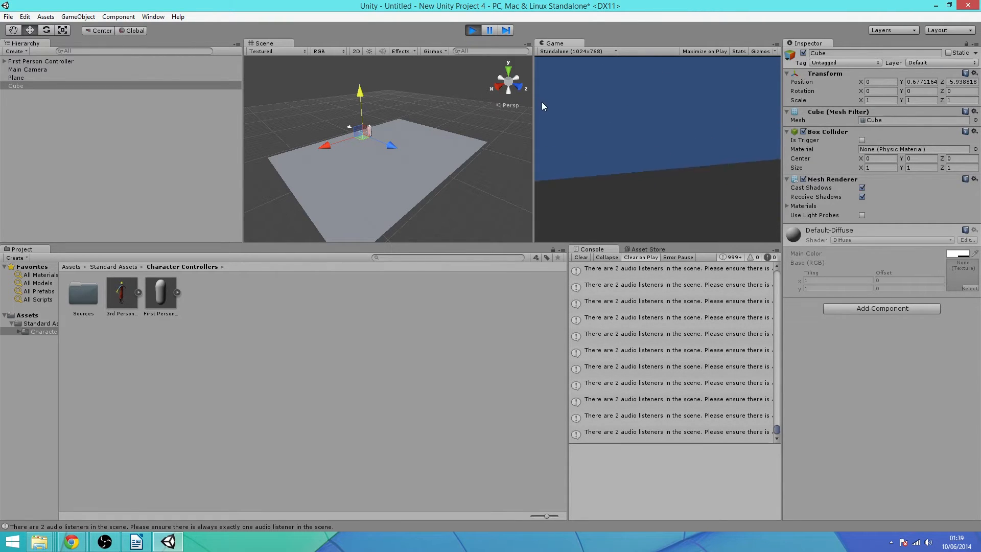
key(d)
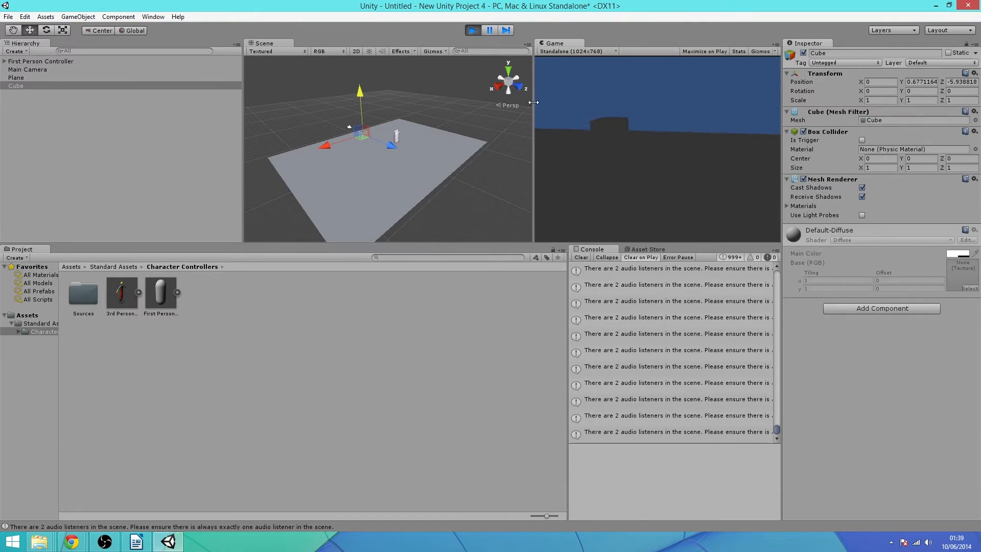
key(w)
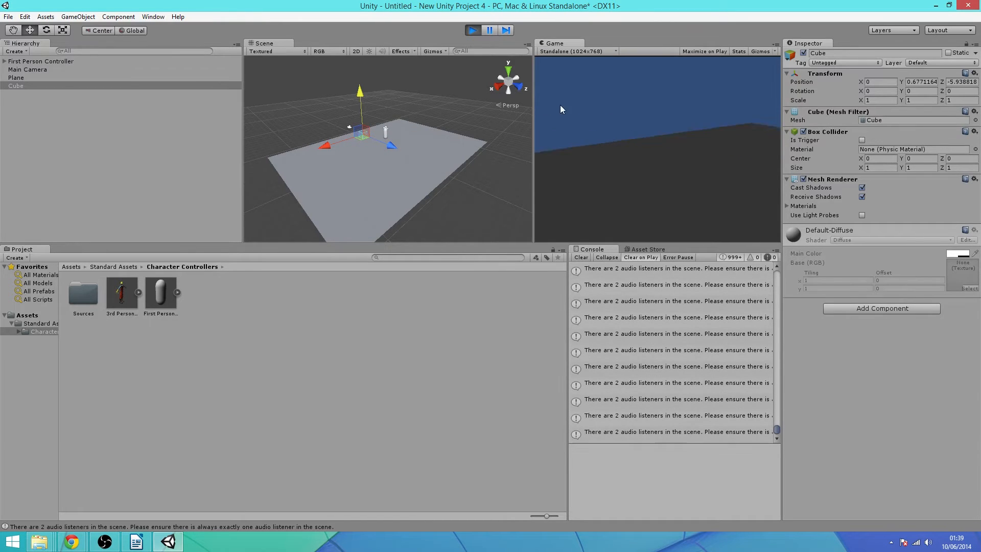
Add a Directional Light, raise it above the plane, and set its Intensity to 0.3
click(77, 17)
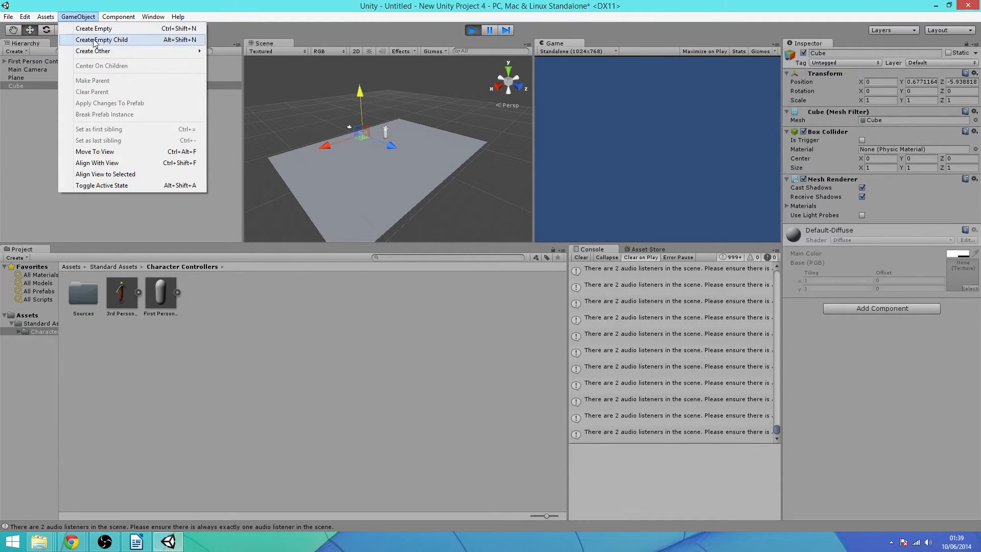
mouse_move(98, 51)
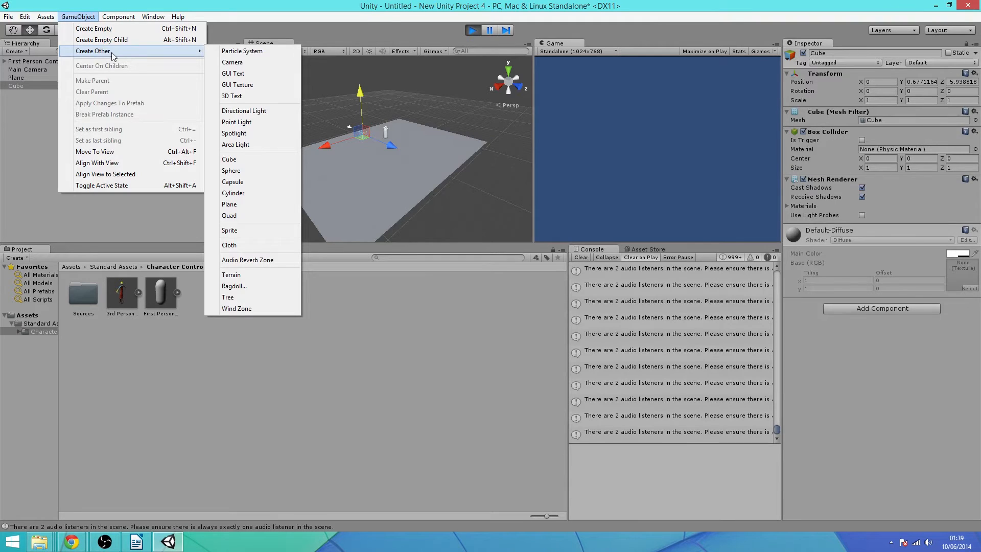
click(261, 114)
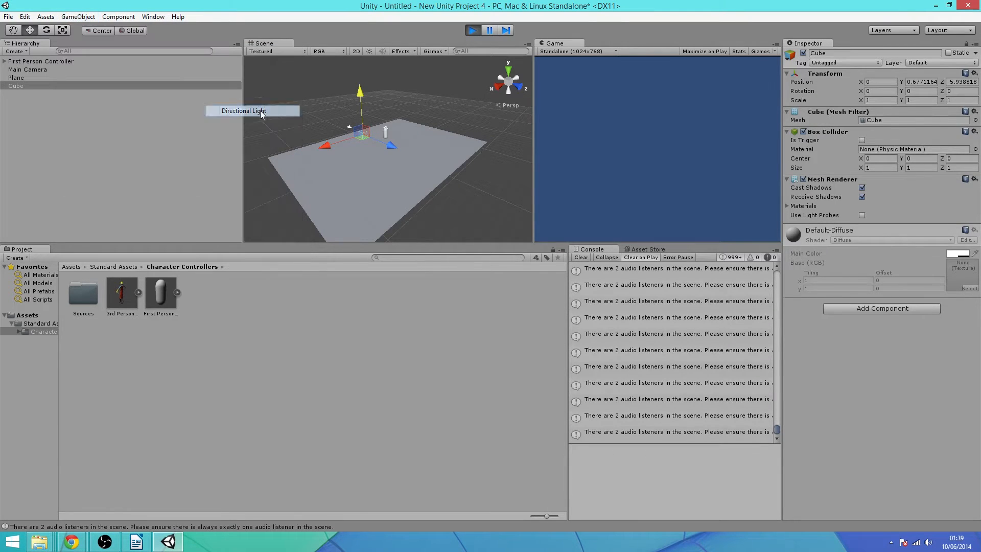
drag(388, 121, 384, 86)
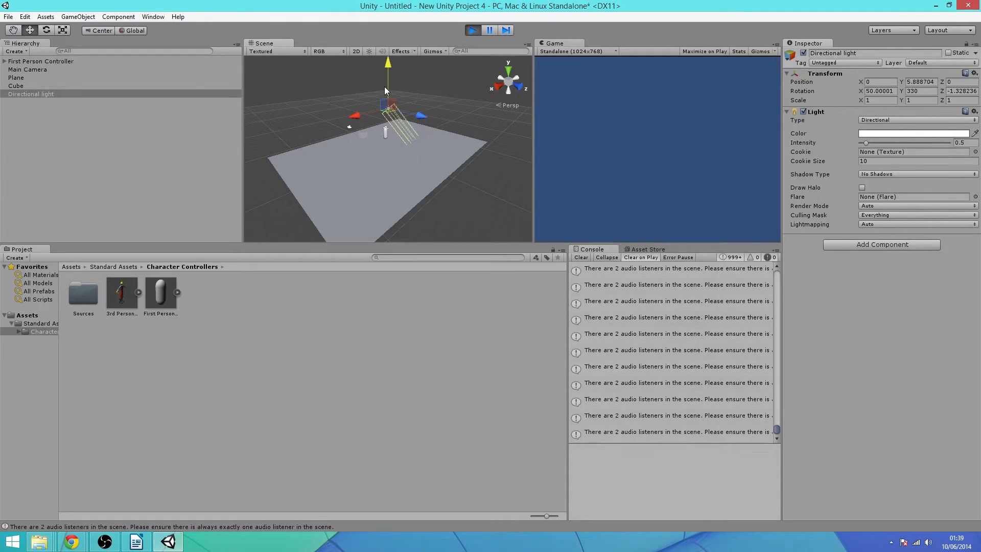
click(960, 143)
click(601, 112)
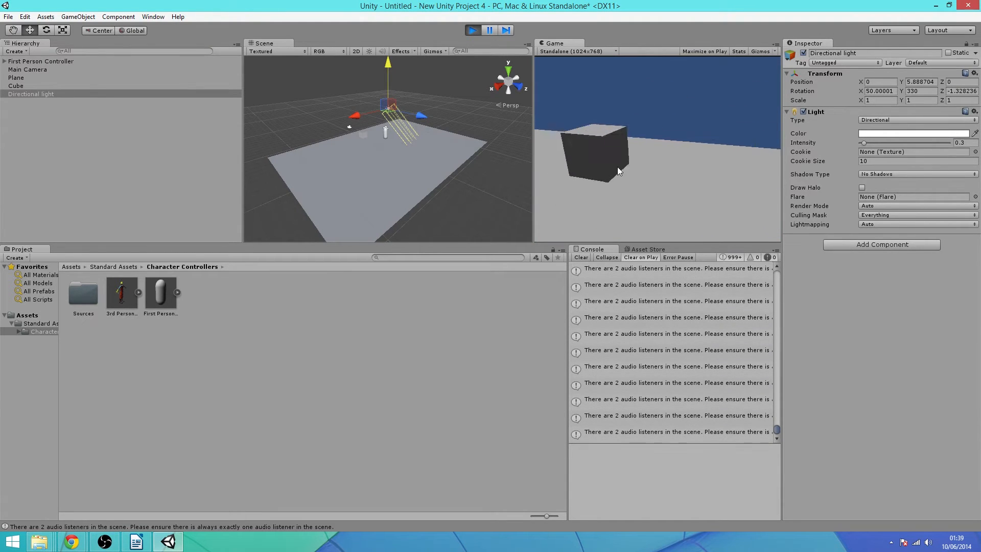
Circle the character around the lit cube with WASD, approaching and backing away from each side
key(a)
key(w)
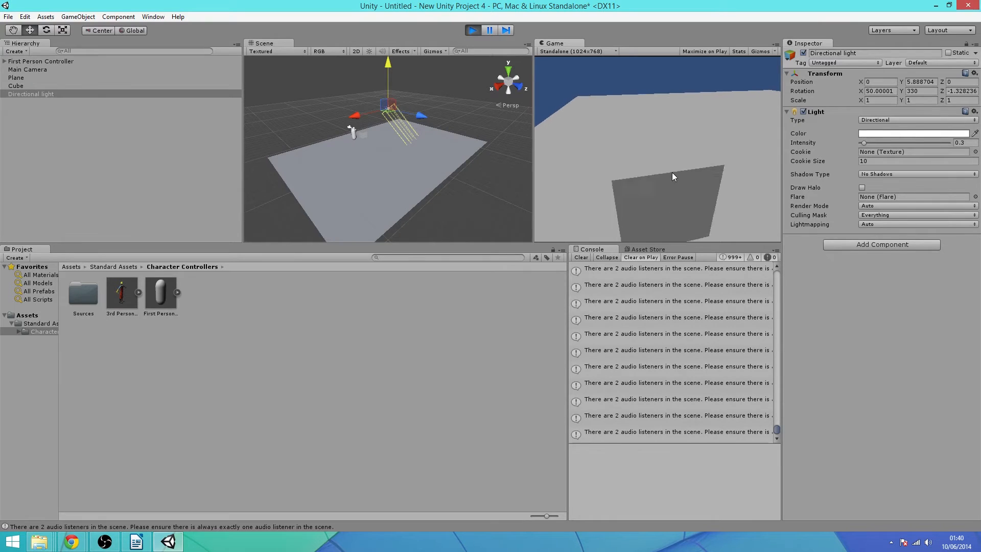
key(d)
key(s)
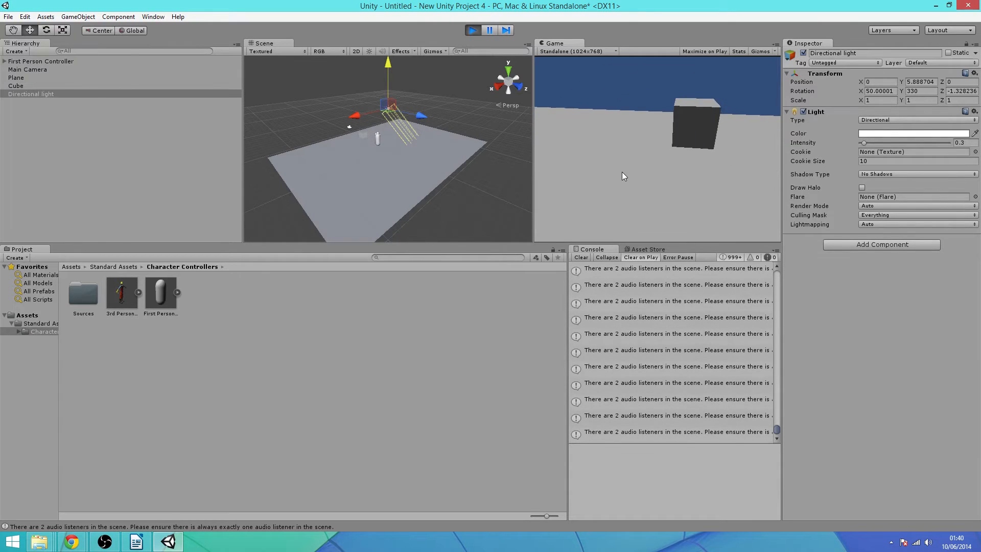
key(a)
key(d)
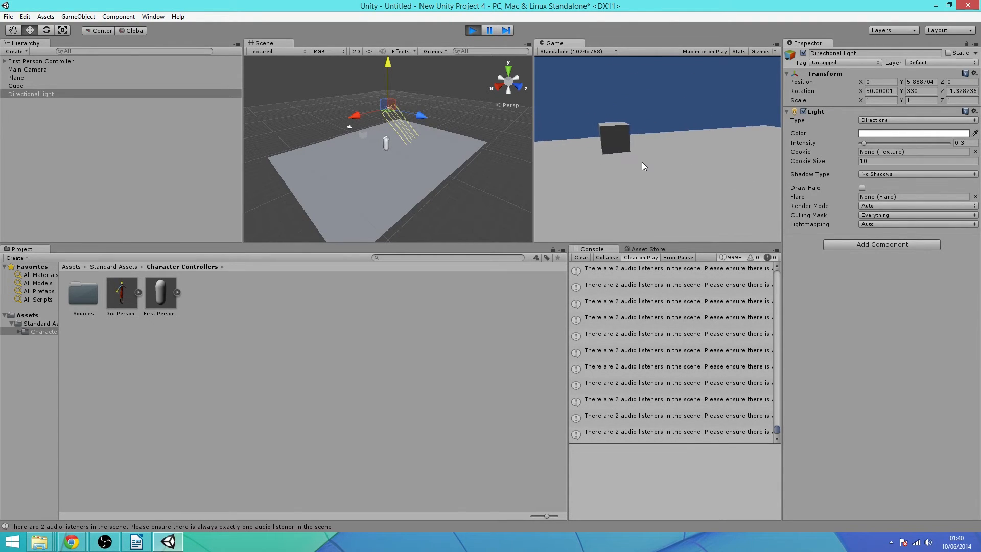
key(w)
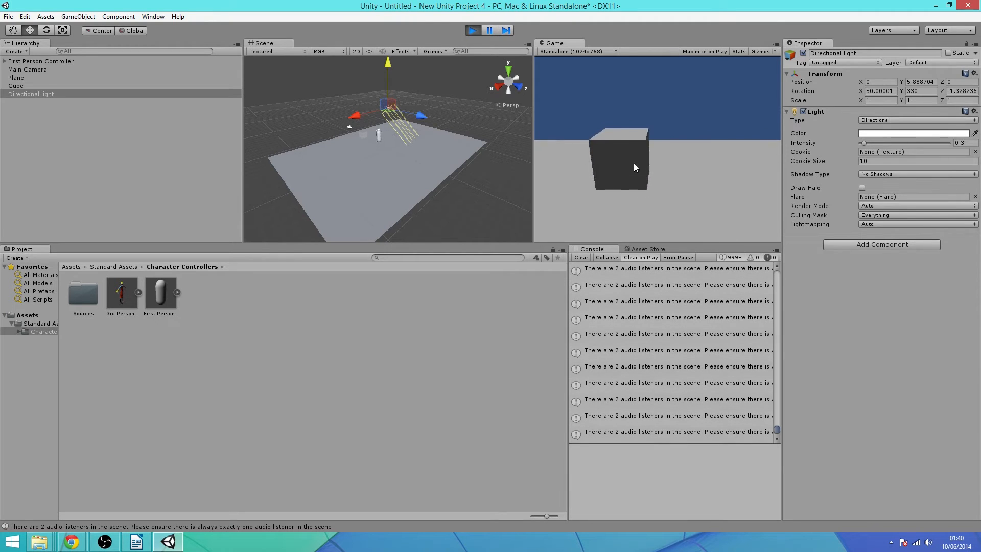
key(d)
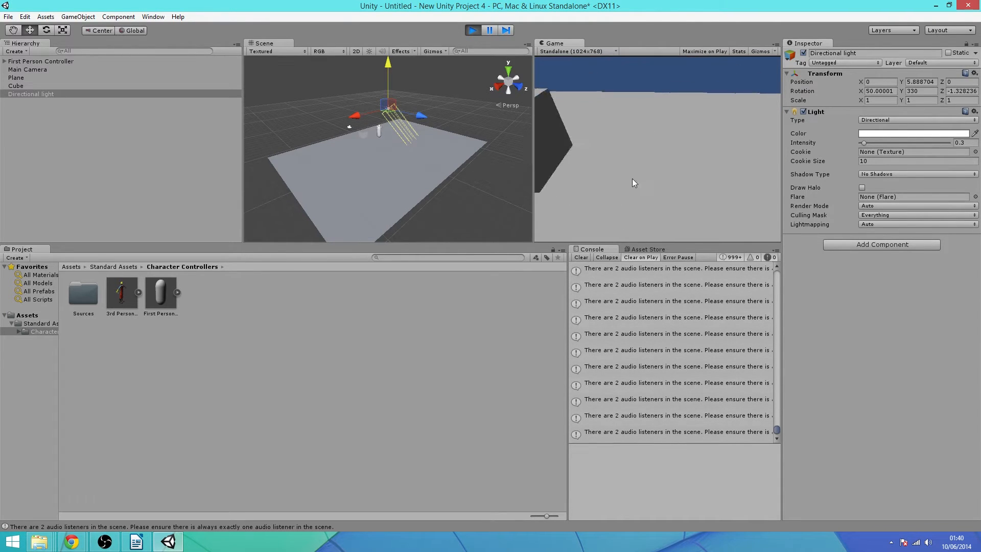
key(a)
key(w)
key(s)
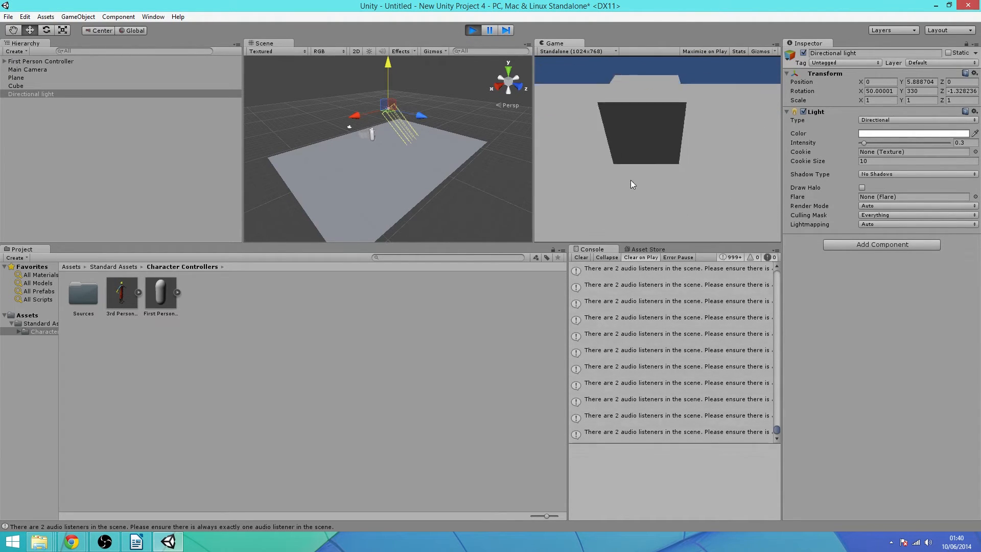
key(w)
key(s)
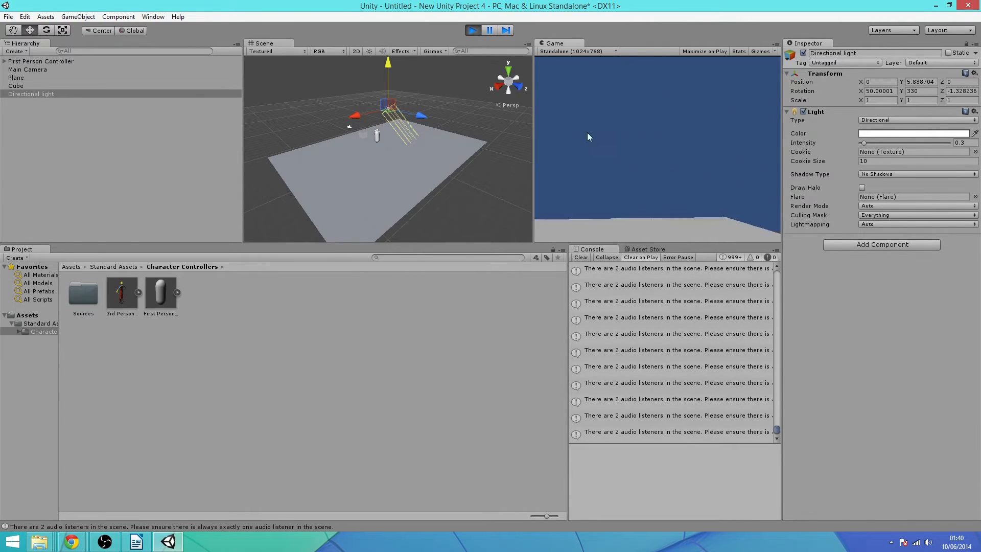
Exit play mode to discard the play-time cube and light, then run and stop the game again
click(471, 30)
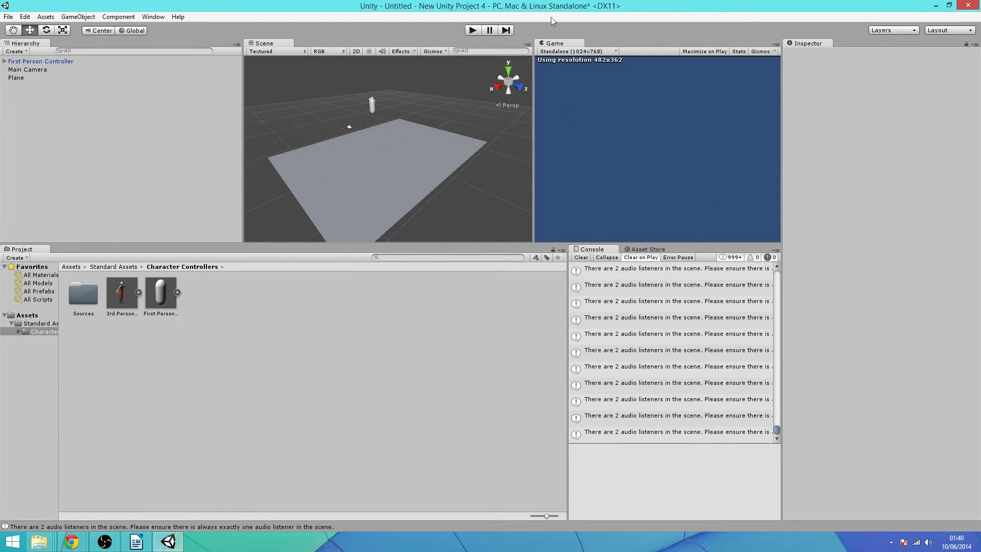
click(473, 30)
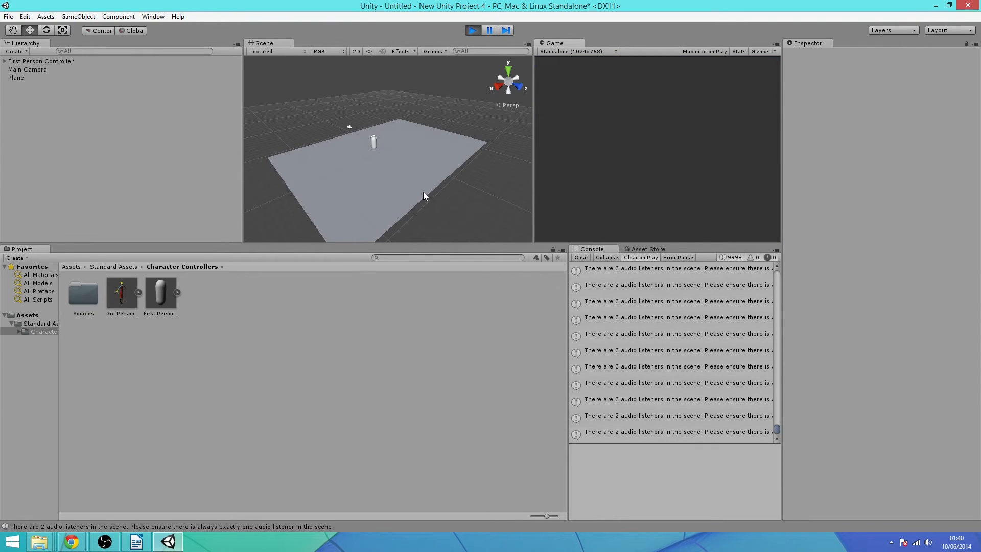
click(471, 31)
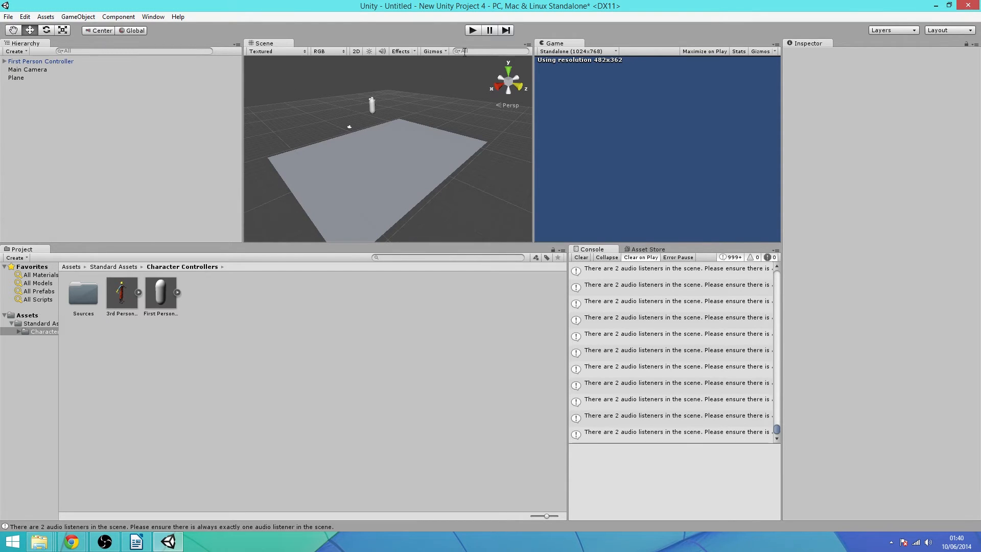
Run the game briefly, stop it, and select the First Person Controller in the Hierarchy
click(473, 31)
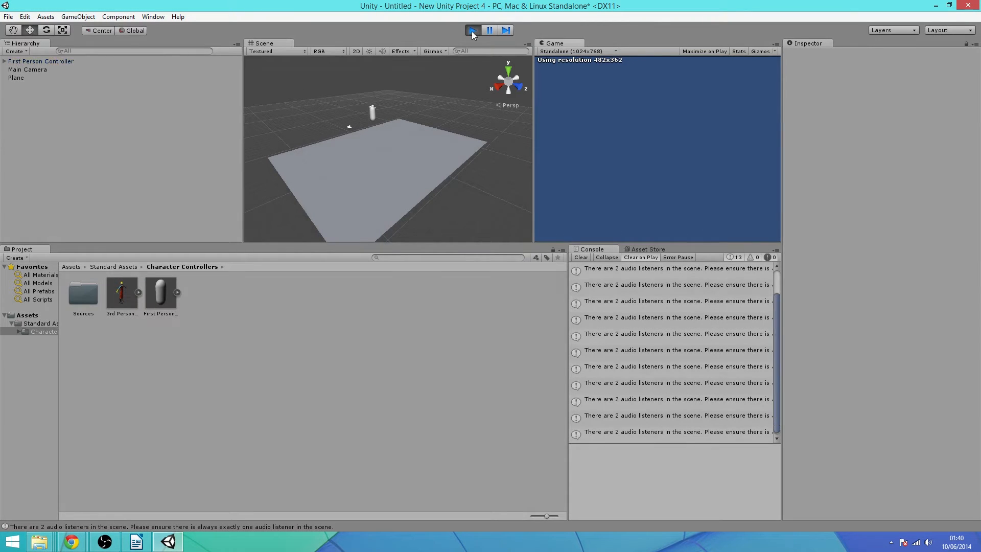
click(471, 32)
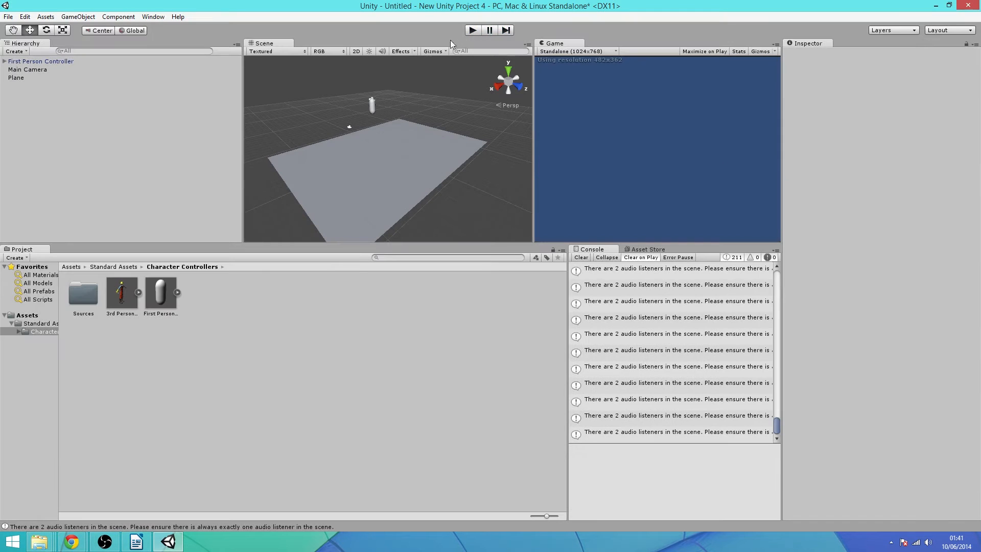
click(41, 60)
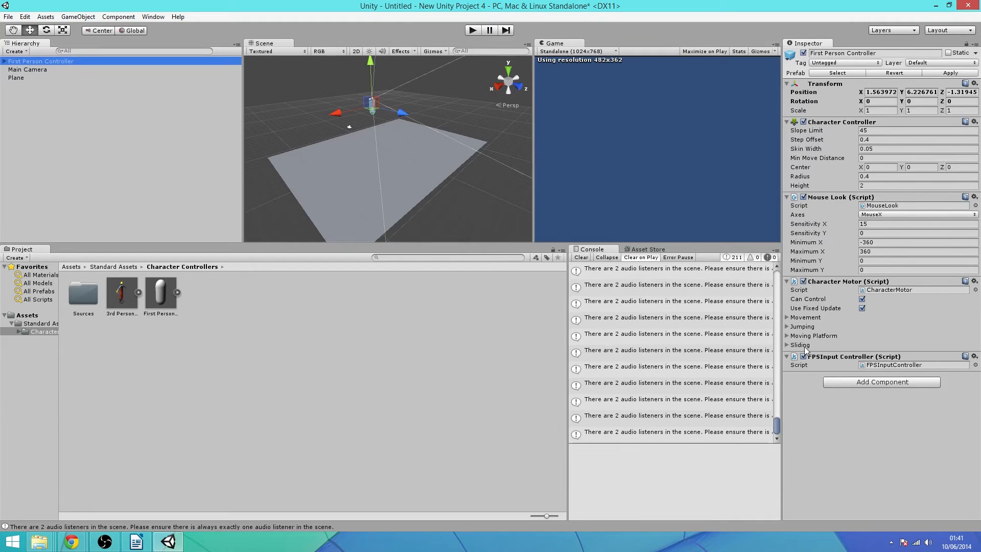
Inspect the Character Motor's Movement, Jumping and Moving Platform foldouts, then start the game to test walking
click(789, 319)
click(789, 319)
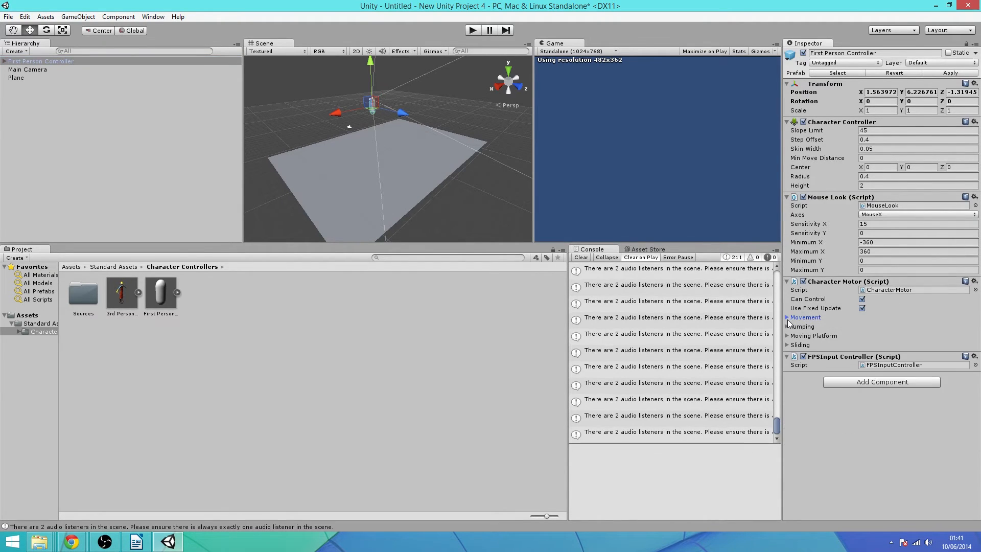
click(788, 327)
click(787, 382)
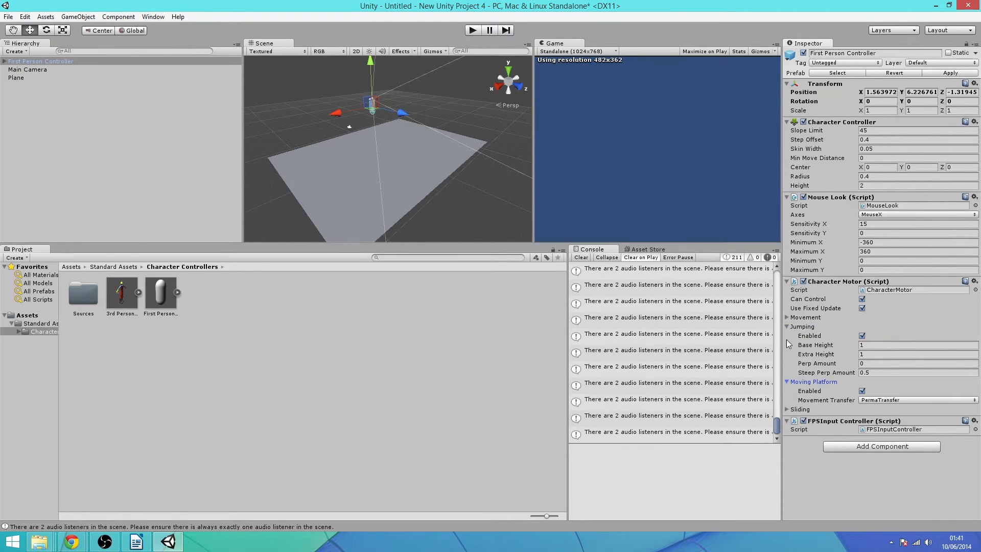
click(787, 327)
click(788, 336)
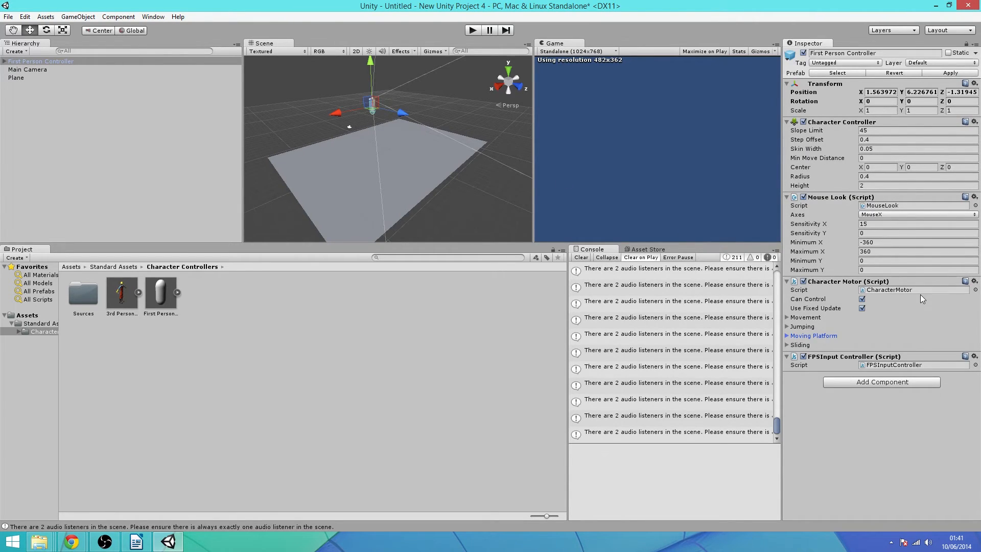
click(897, 320)
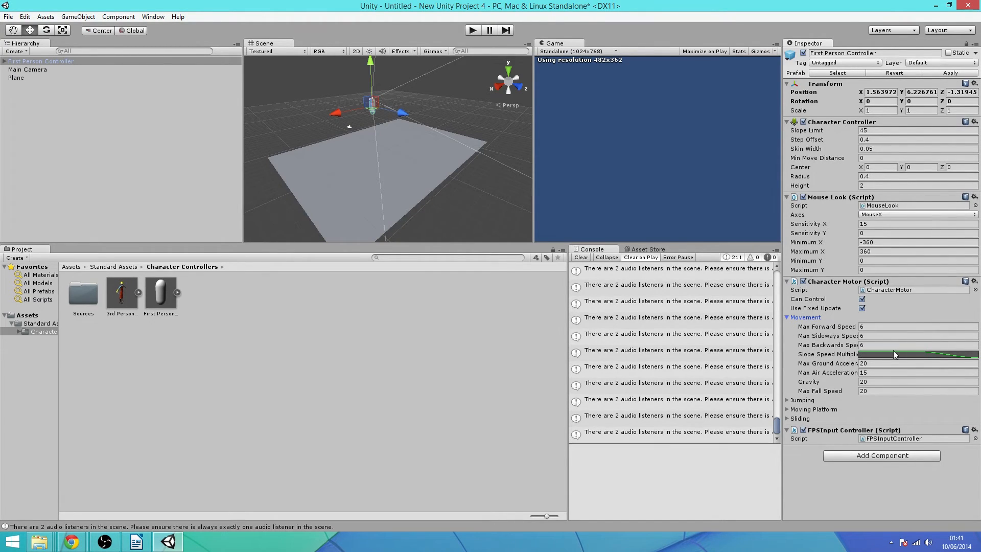
click(786, 317)
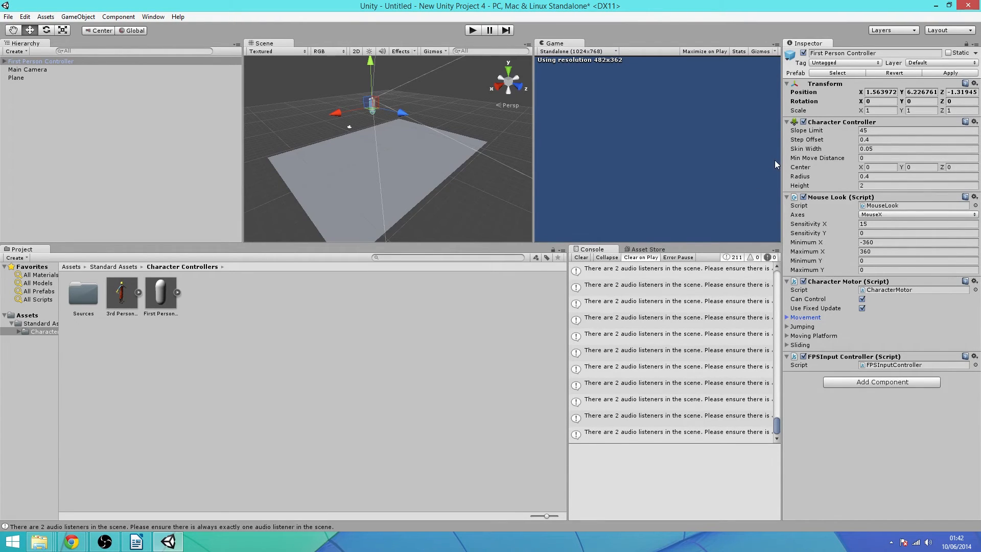
click(473, 30)
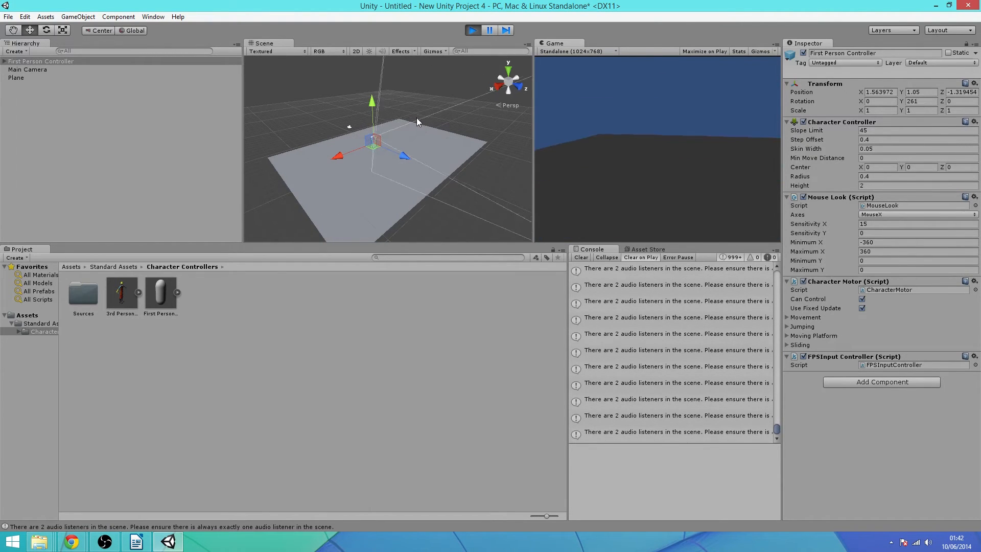
Stop play mode and add a Directional Light from GameObject > Create Other
click(472, 30)
click(77, 16)
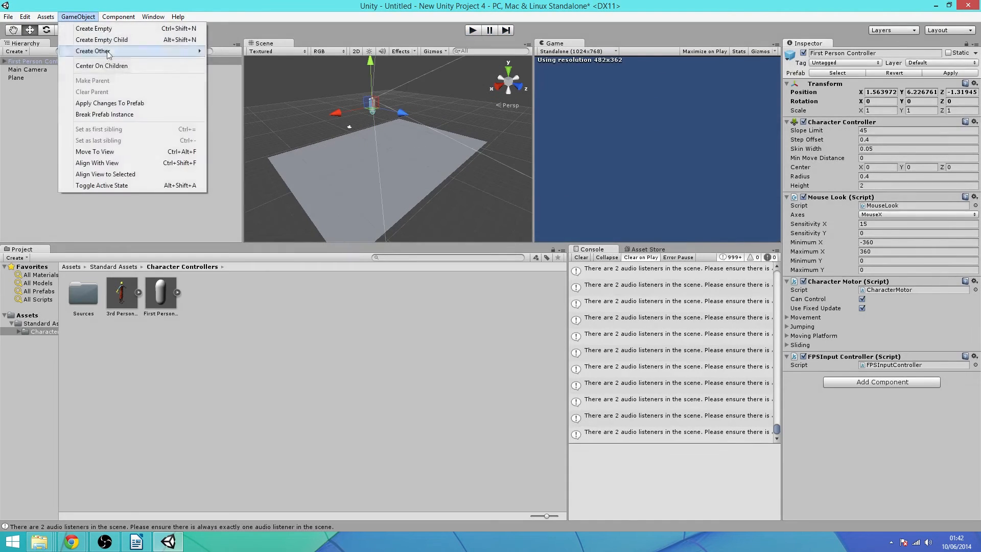
mouse_move(112, 53)
click(251, 112)
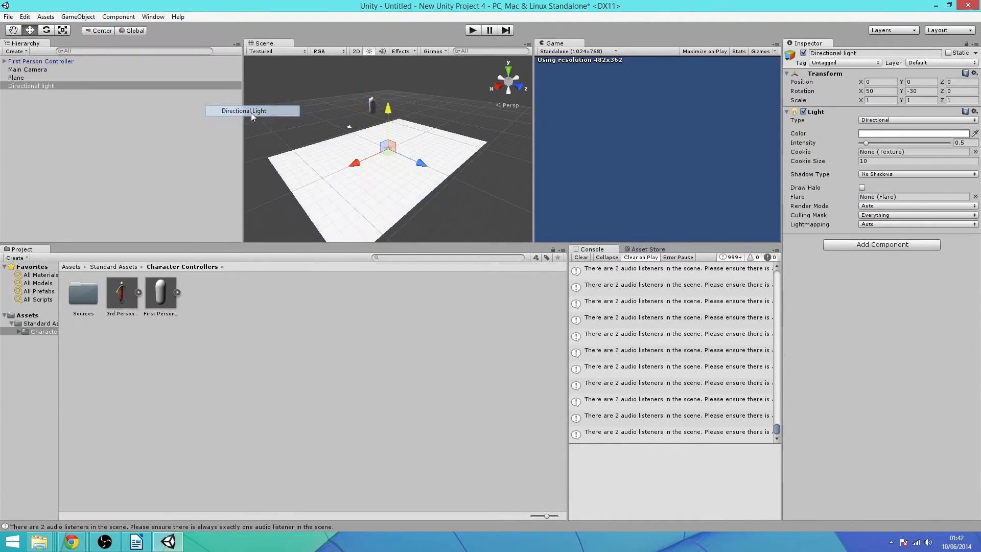
Set the light's intensity to 0.3, deselect it, and start the game
click(965, 143)
text(0.3)
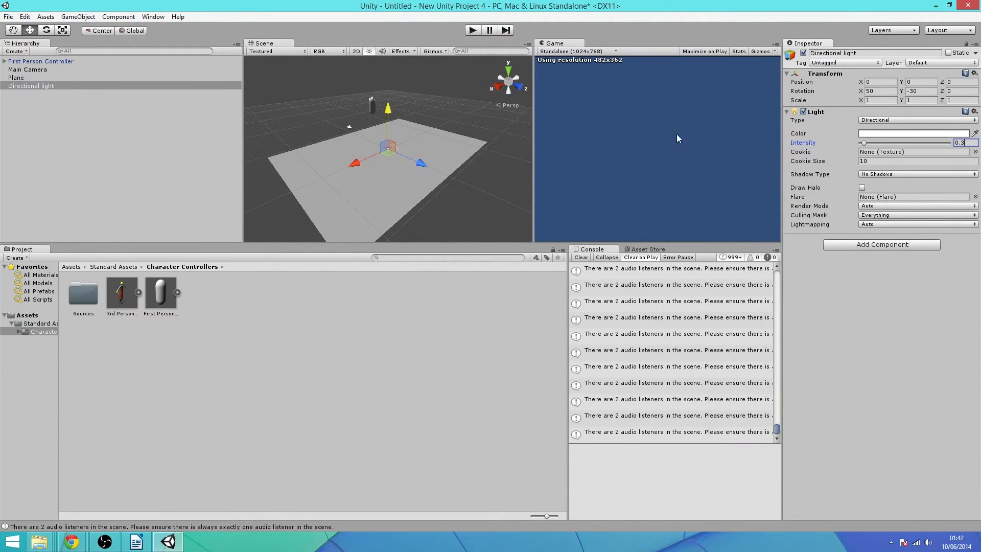
click(485, 124)
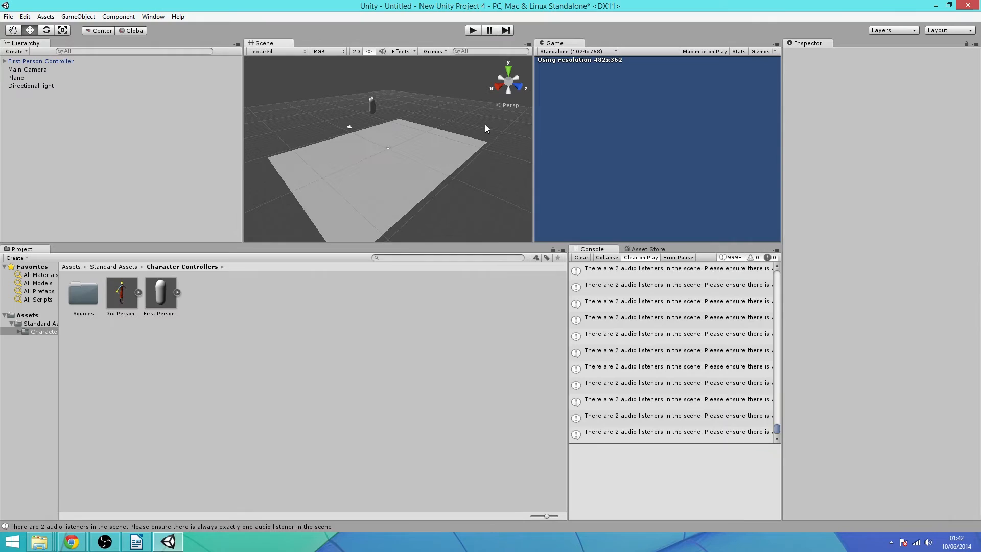
click(472, 30)
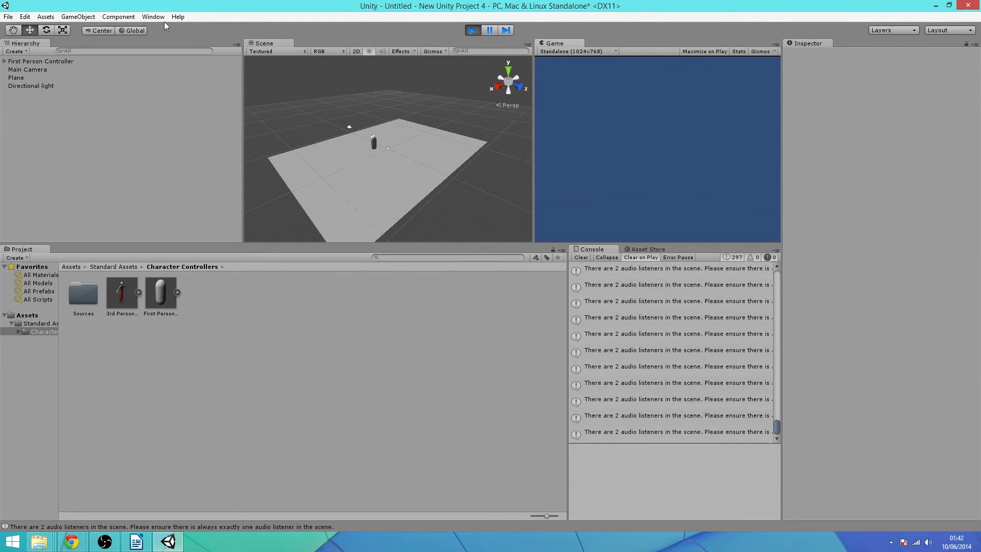
Stop play mode, add a Cube, and slide it back along the Z axis
click(474, 30)
click(78, 17)
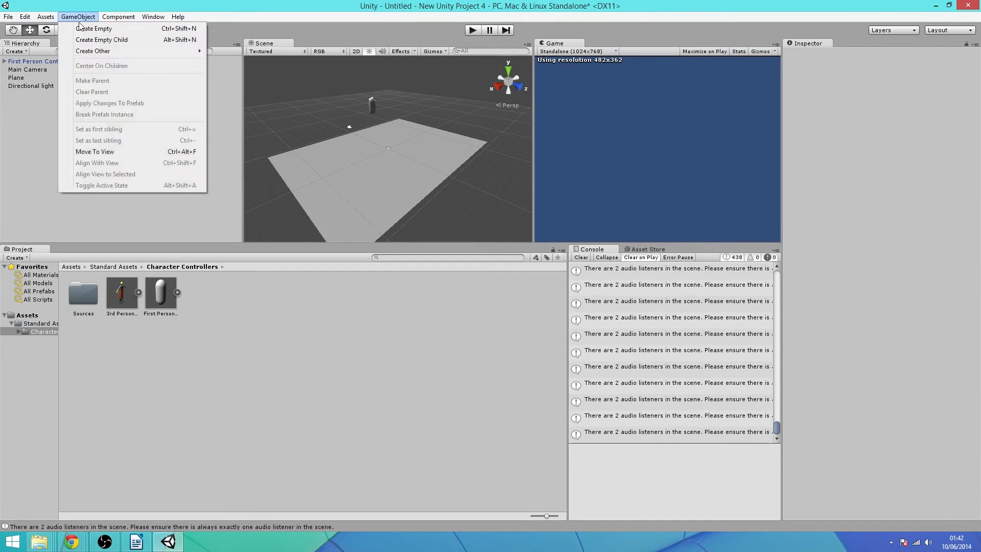
mouse_move(108, 53)
click(261, 160)
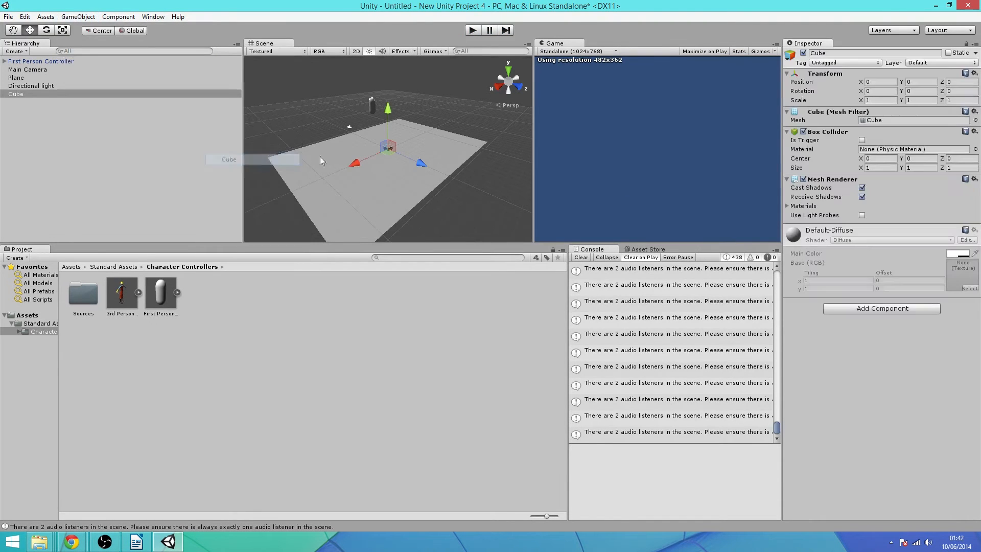
drag(400, 158, 362, 110)
click(363, 111)
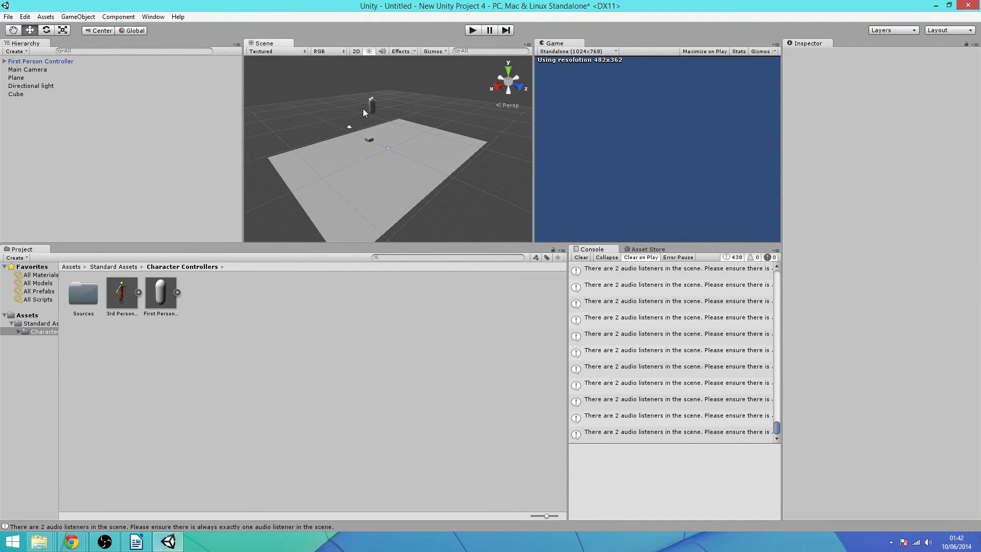
click(372, 135)
click(373, 137)
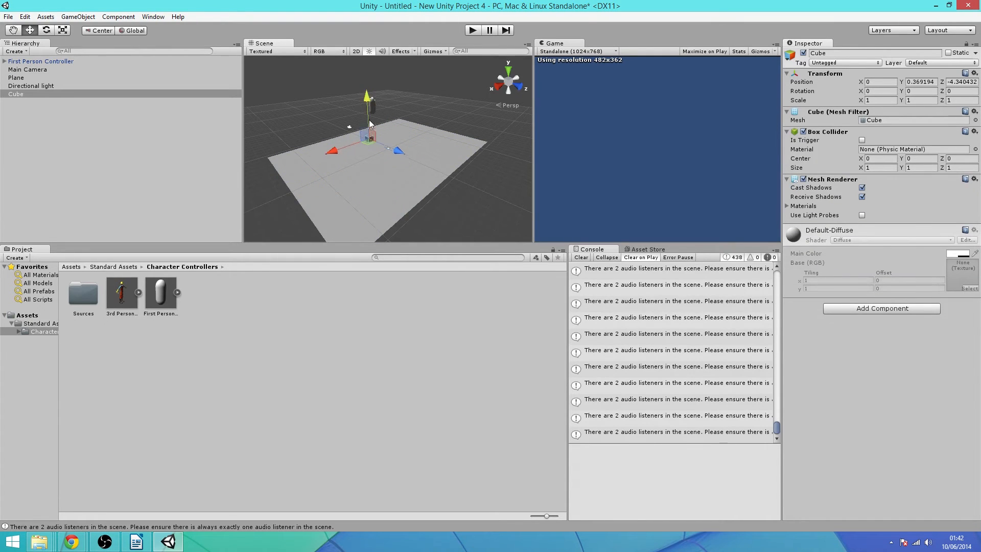
Play-test, compare the Plane's and Cube's colliders, then disable the Cube's Box Collider
click(472, 31)
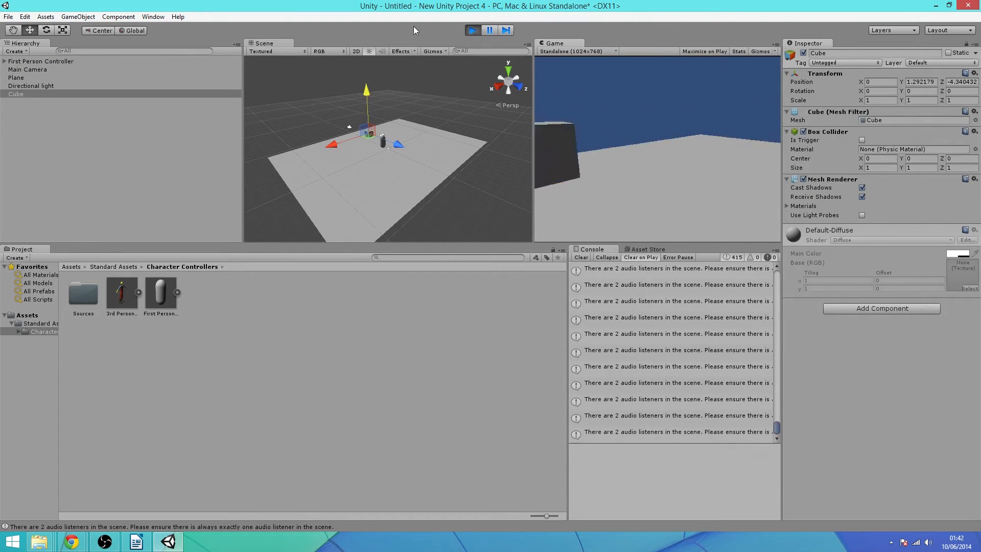
click(474, 31)
click(418, 123)
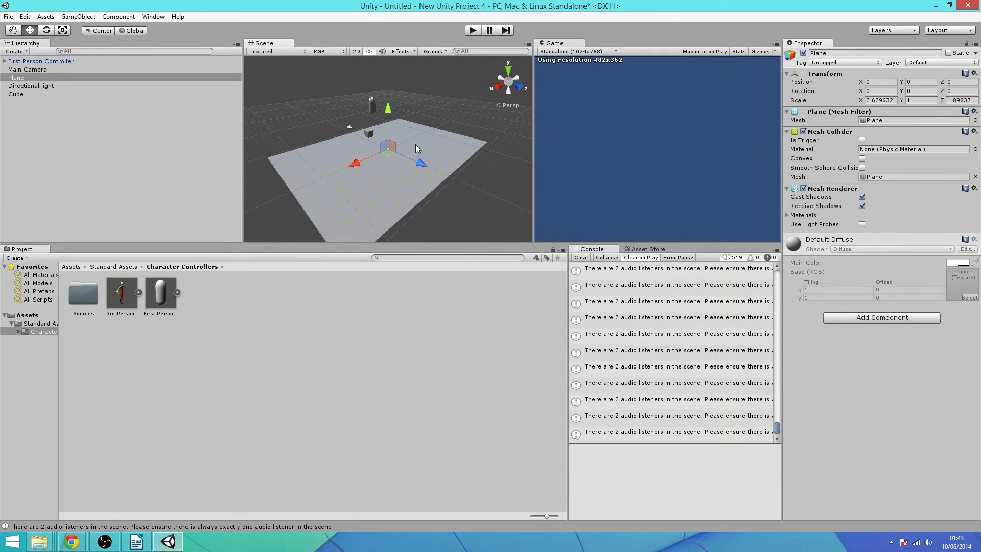
click(369, 133)
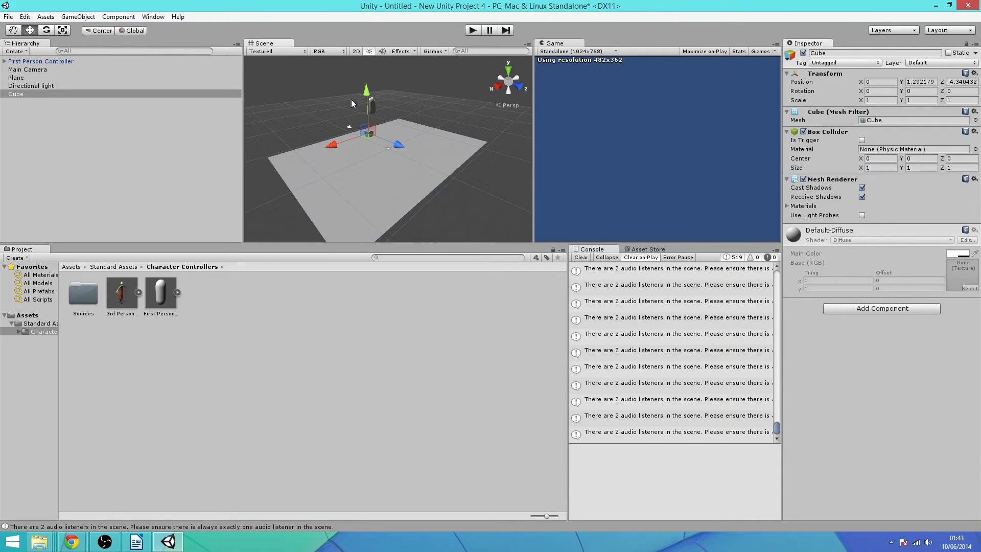
click(461, 146)
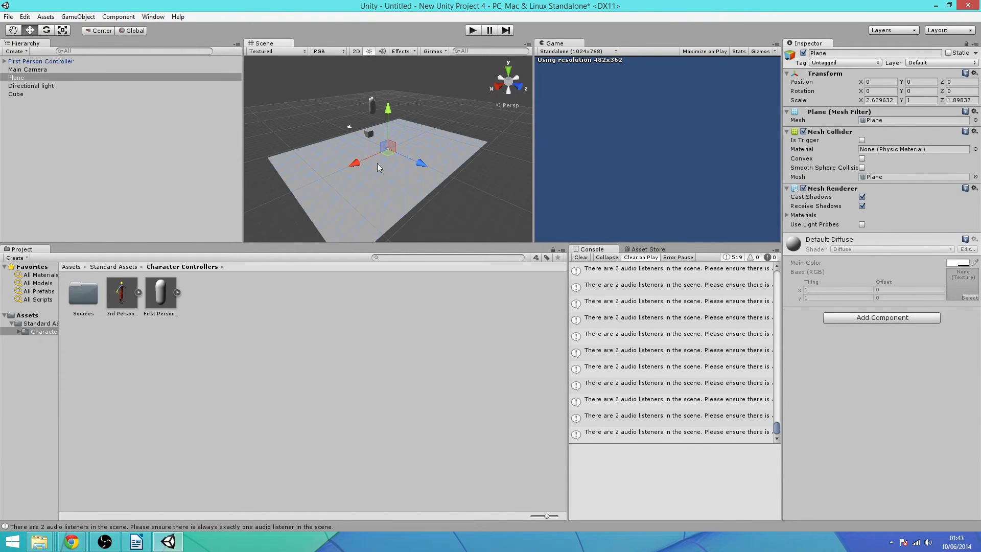
click(367, 134)
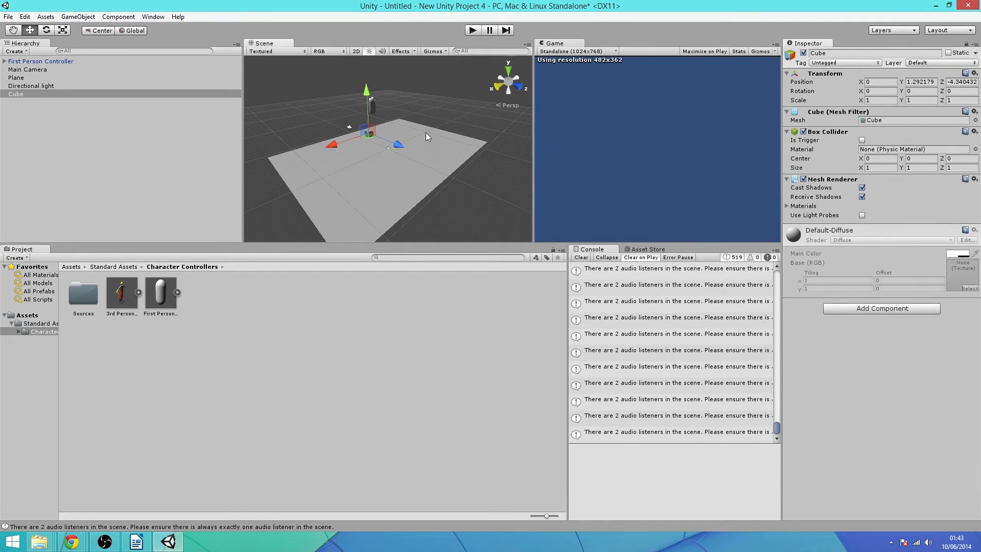
click(455, 146)
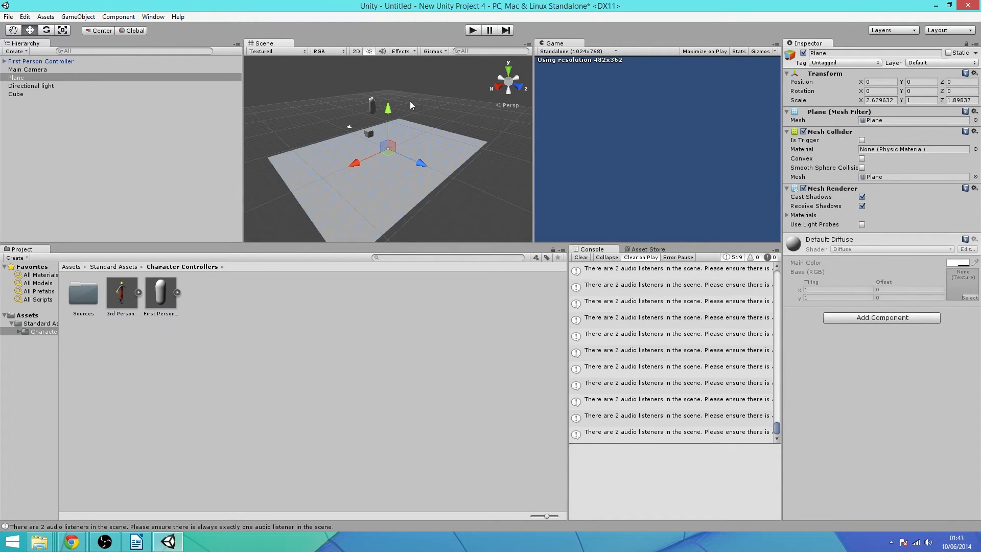
click(368, 135)
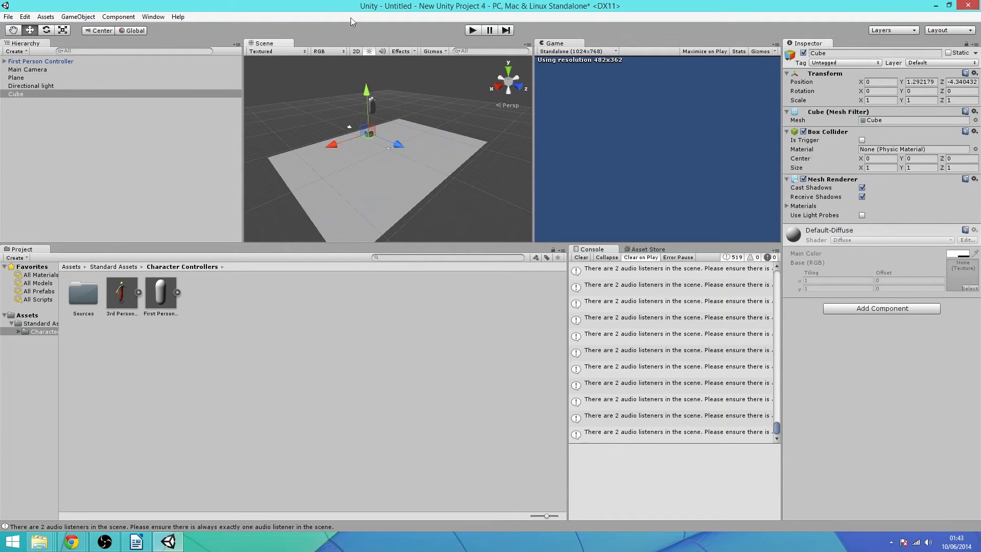
click(803, 131)
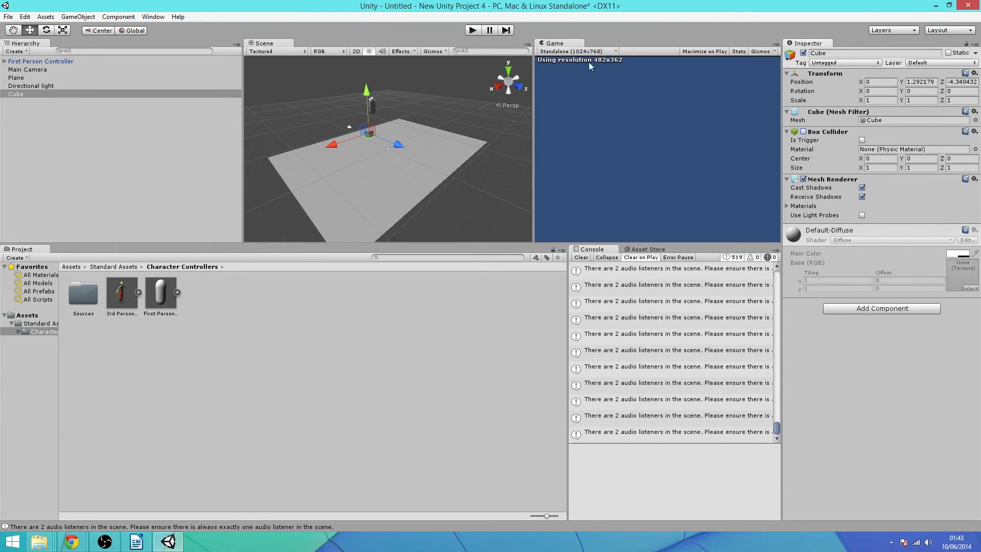
click(475, 32)
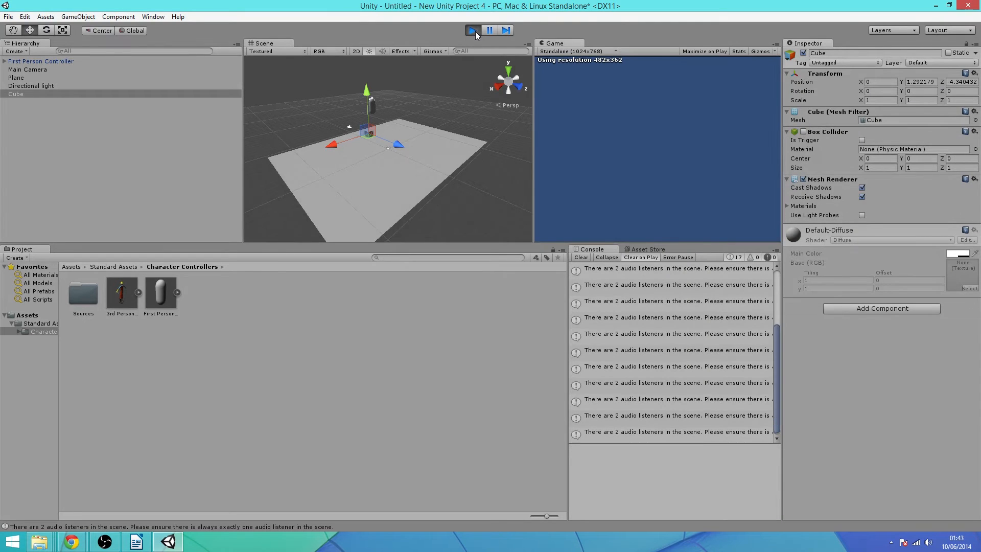
key(w)
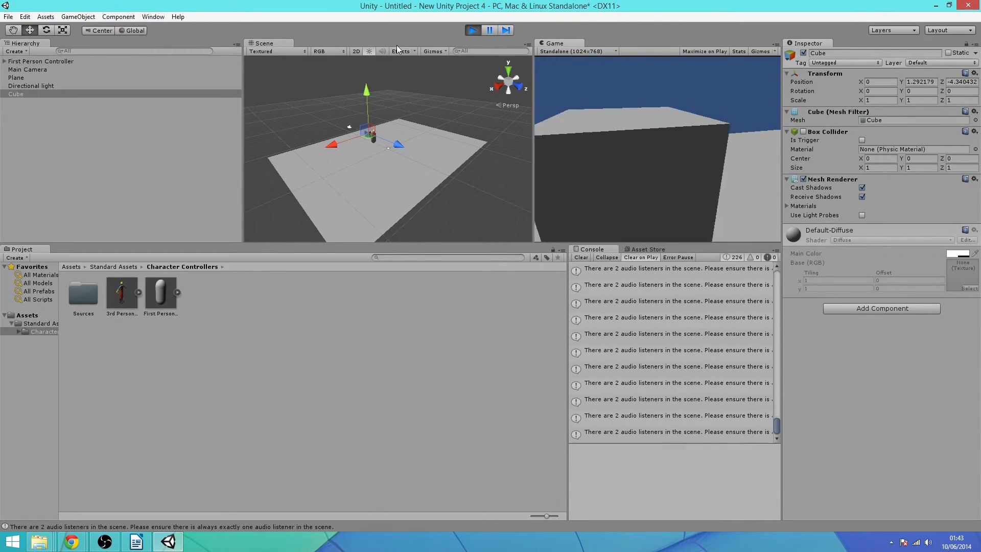
key(w)
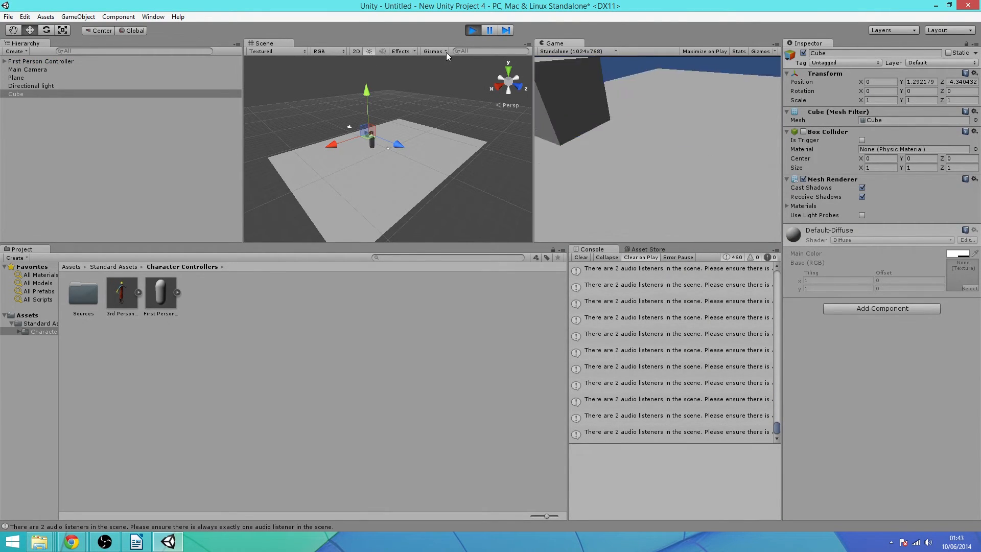
key(w)
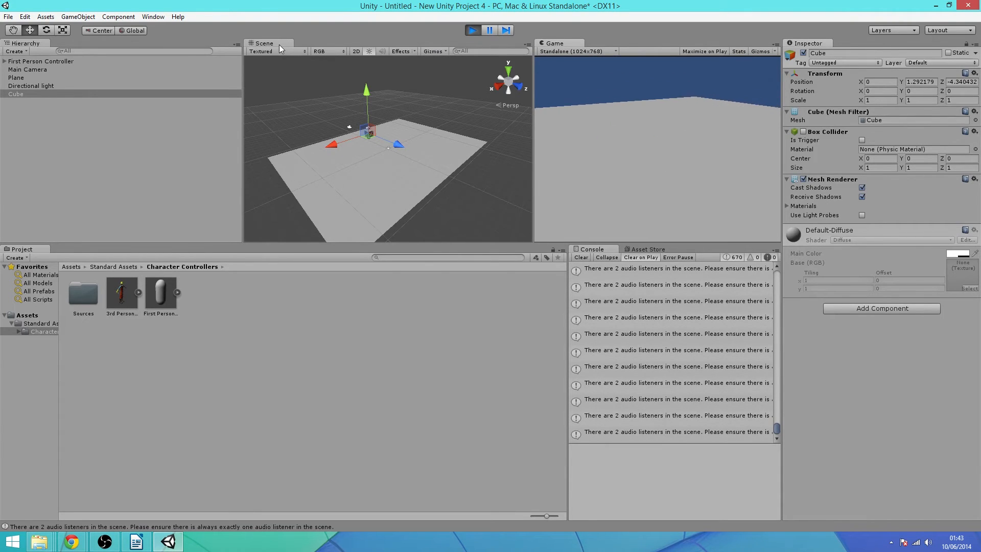
click(472, 30)
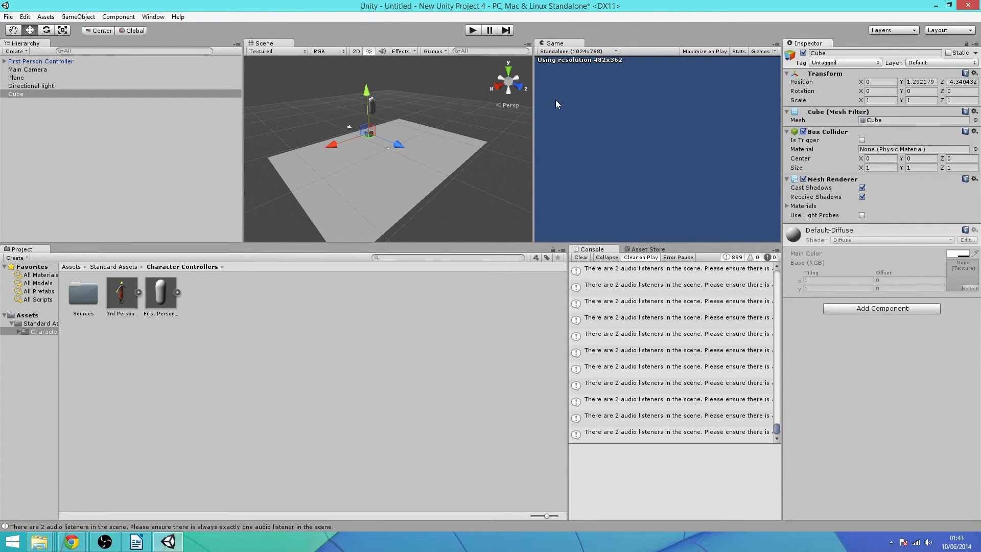
Disable the Plane's Mesh Collider, then run and stop the game without a solid floor
click(445, 176)
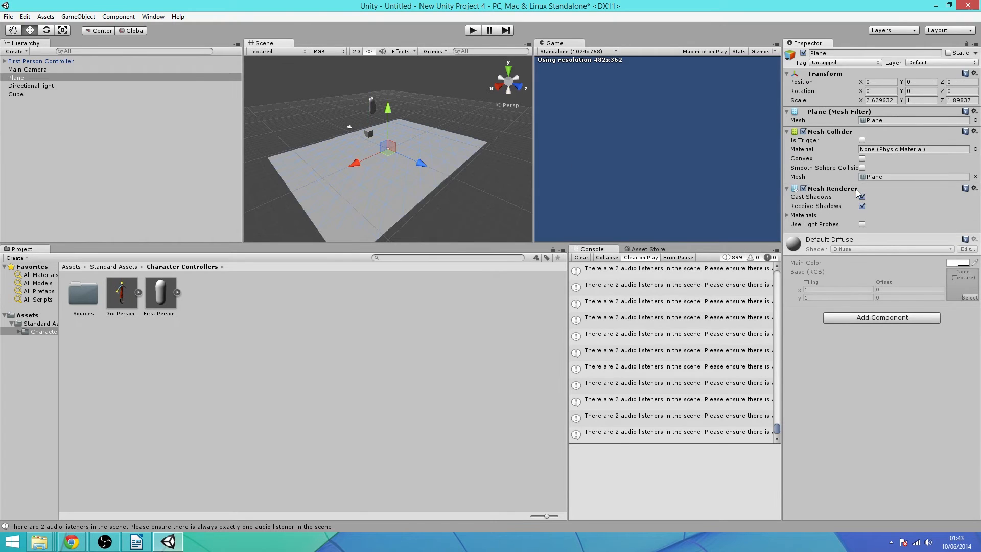
click(823, 132)
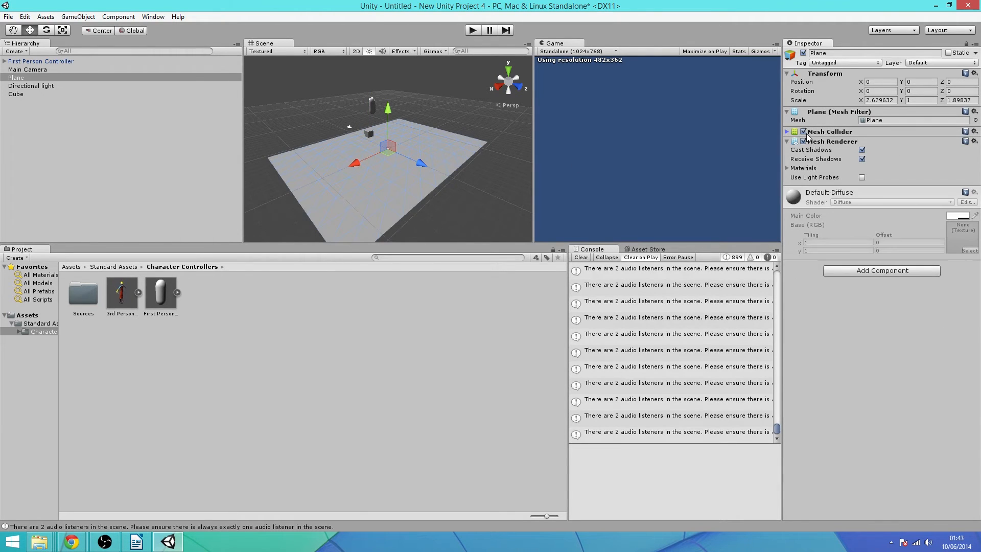
click(803, 131)
click(472, 31)
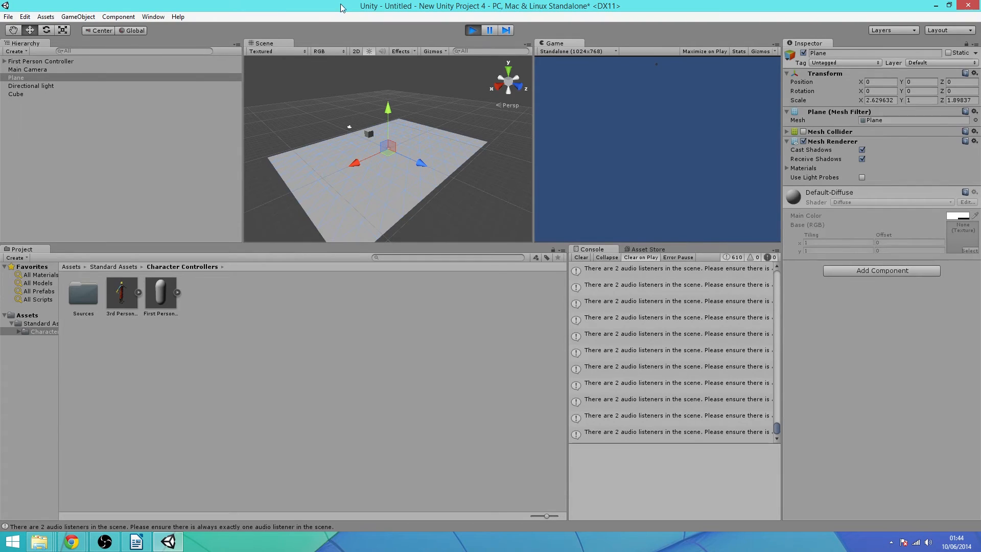
click(470, 31)
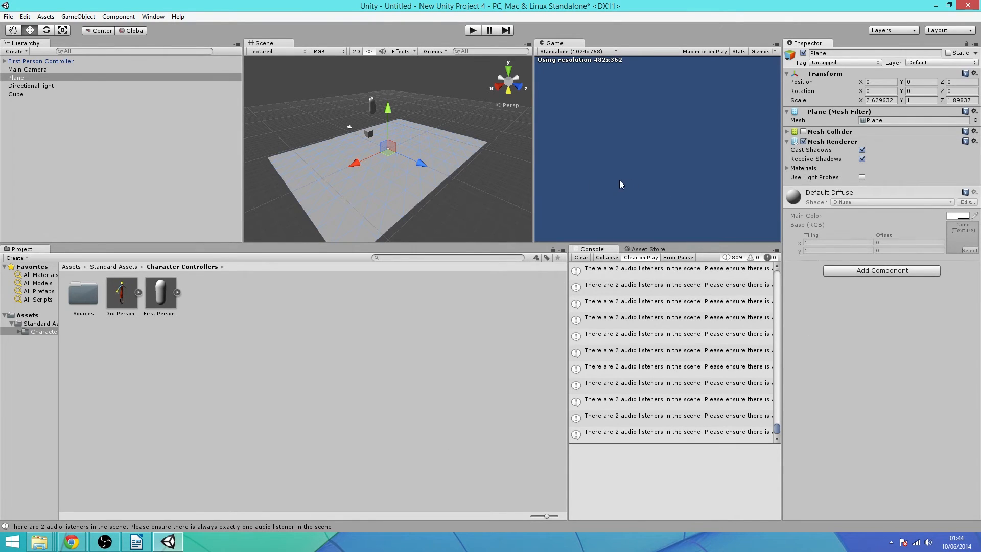
Review the Console's warnings about 2 audio listeners, then select the Main Camera
click(615, 434)
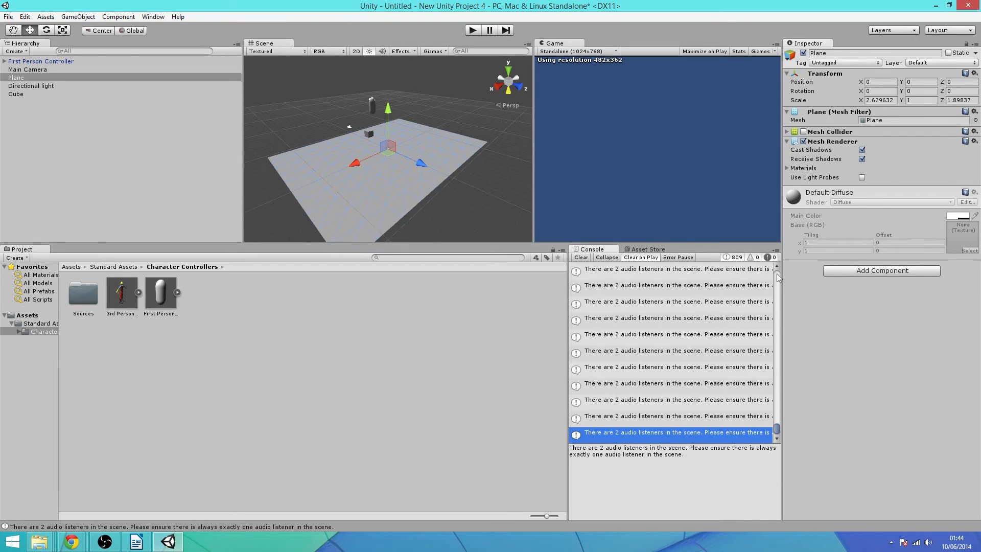
click(697, 338)
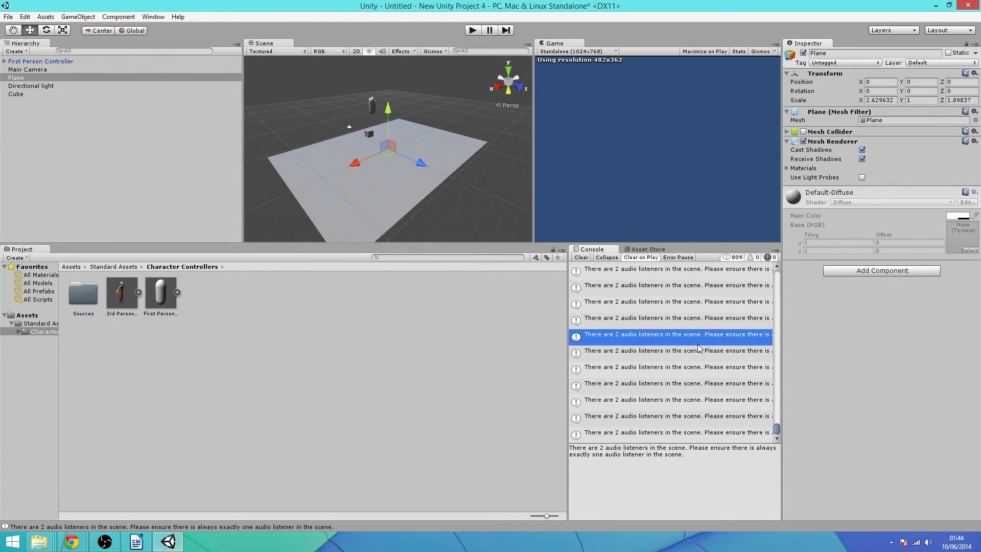
click(622, 300)
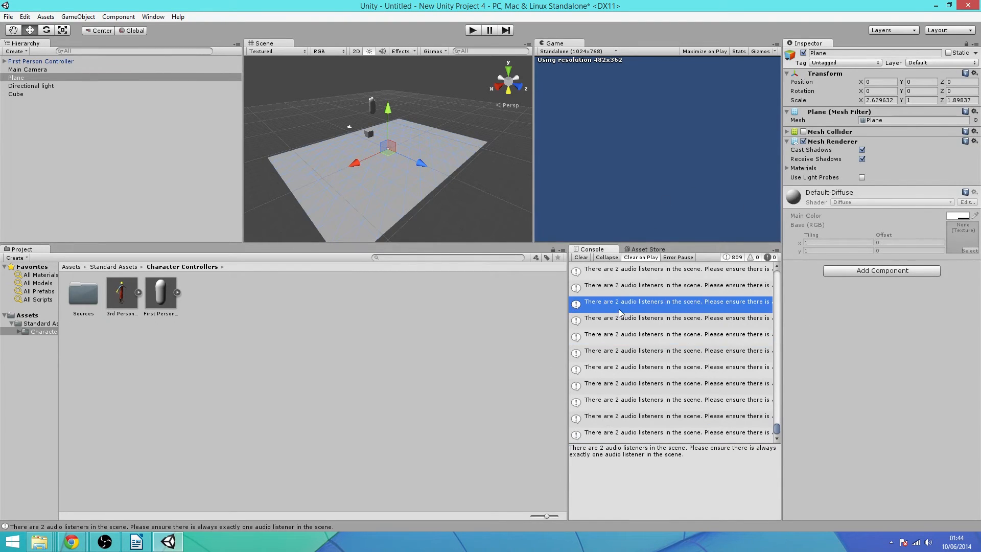
click(637, 379)
click(669, 320)
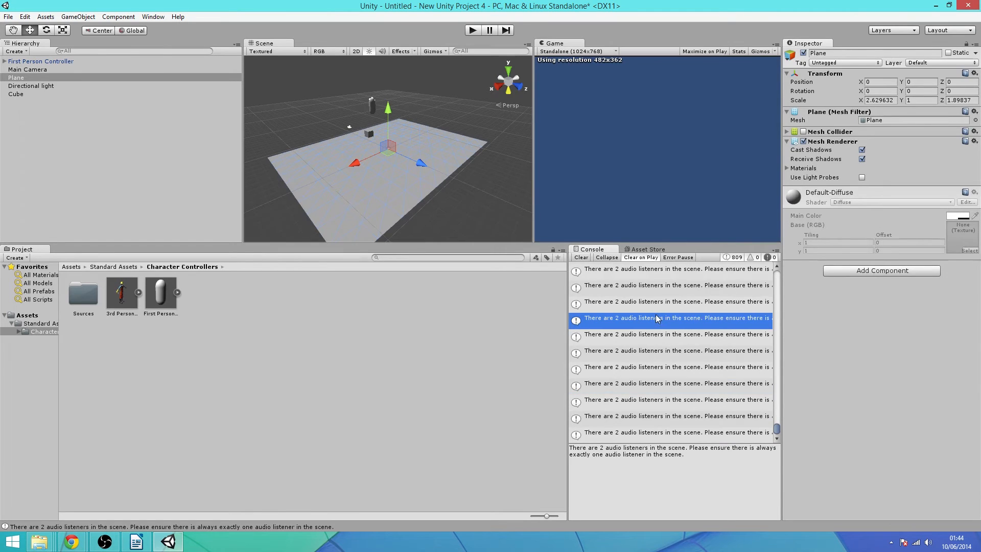
scroll(659, 327, up, 5)
scroll(654, 324, down, 12)
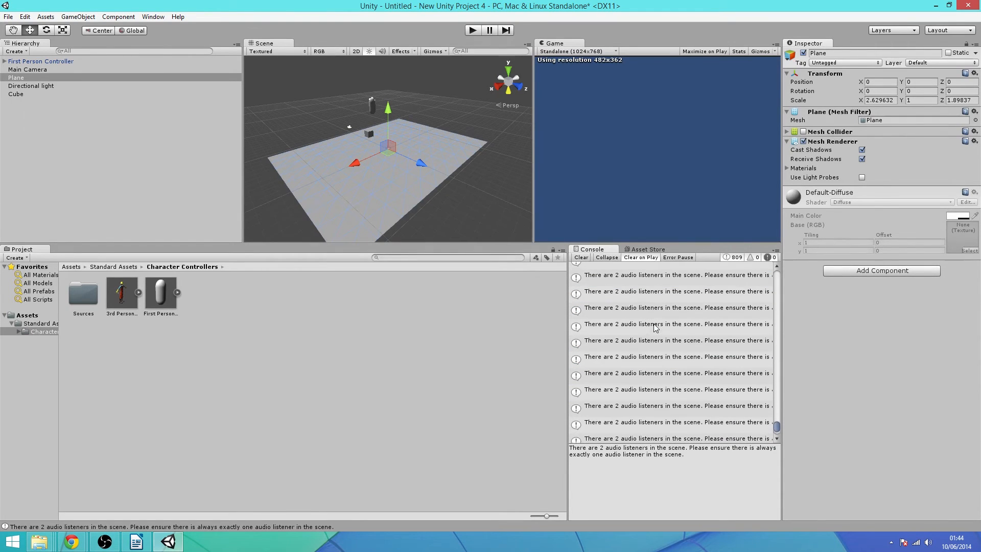
click(652, 430)
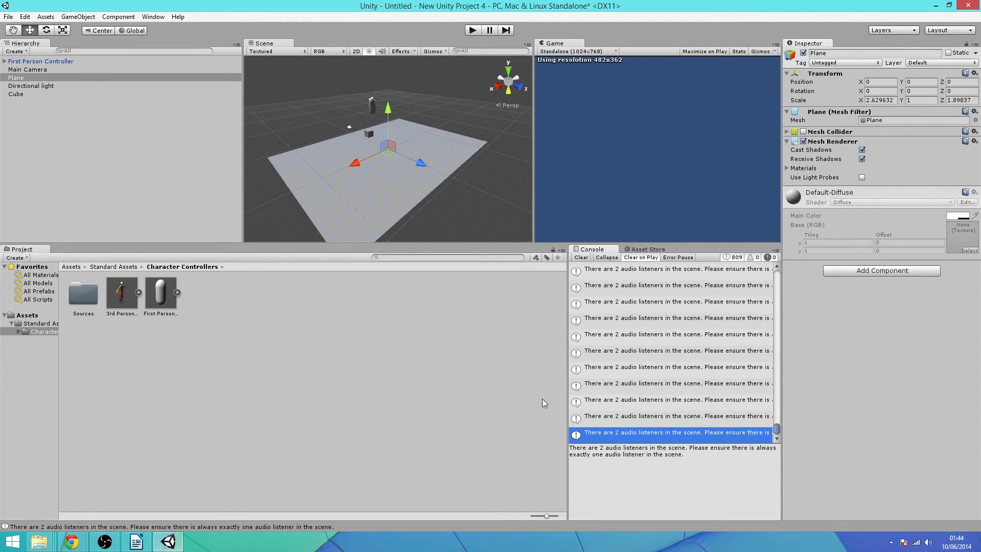
click(32, 72)
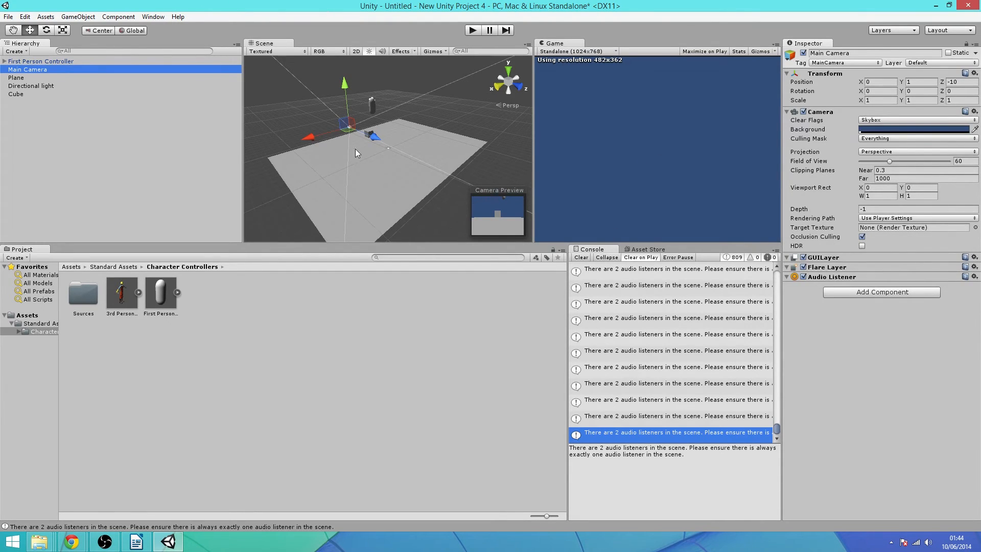
Delete the standalone Main Camera, keeping the First Person Controller's child camera
drag(327, 136, 310, 147)
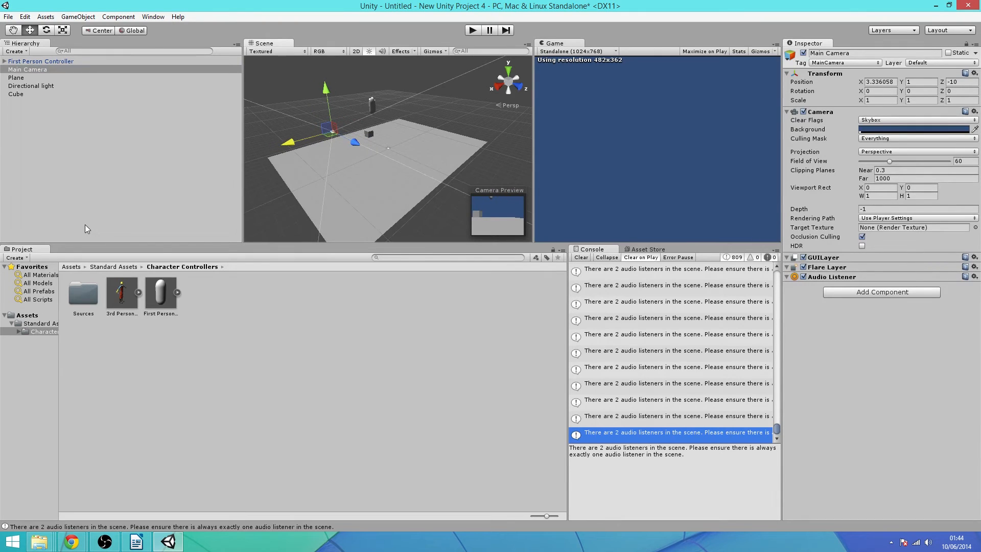
click(9, 62)
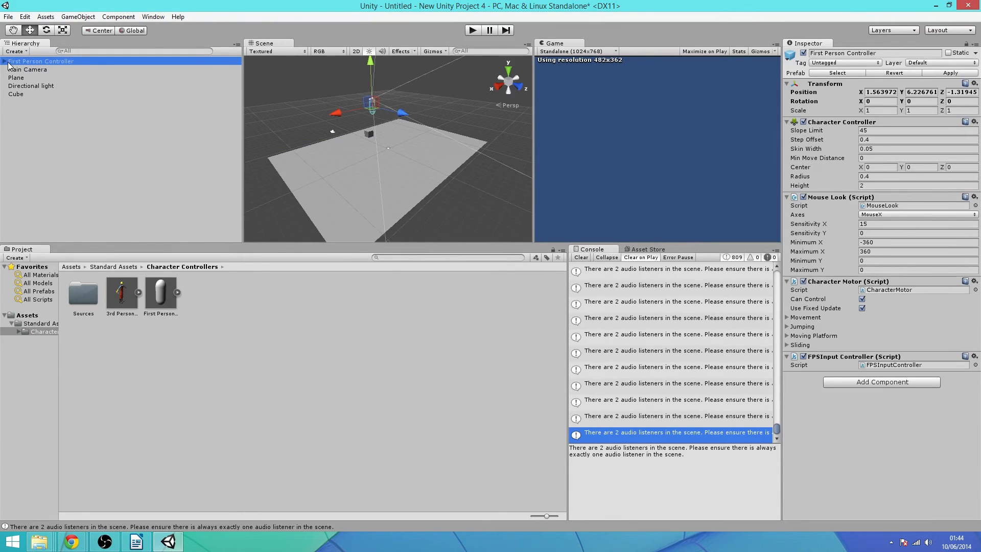
click(5, 62)
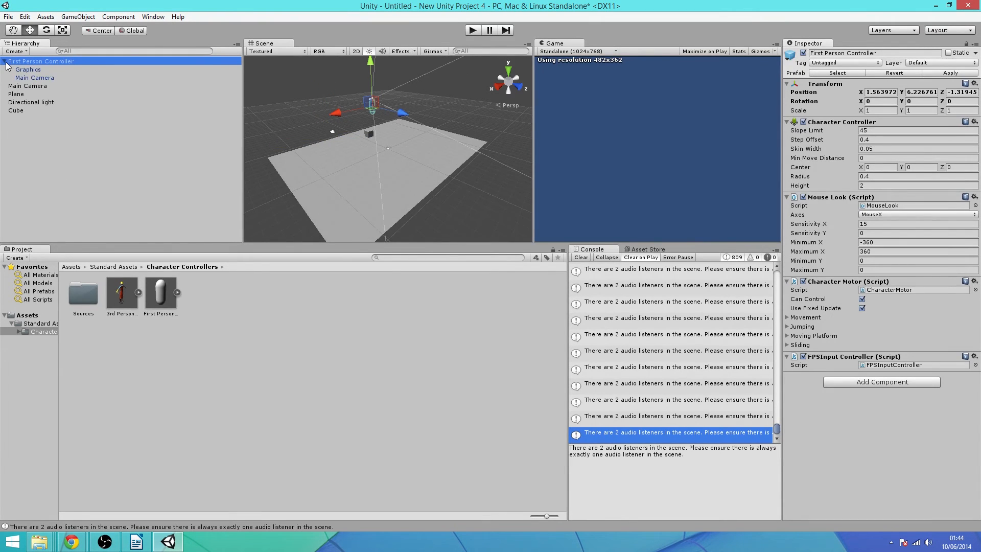
click(31, 77)
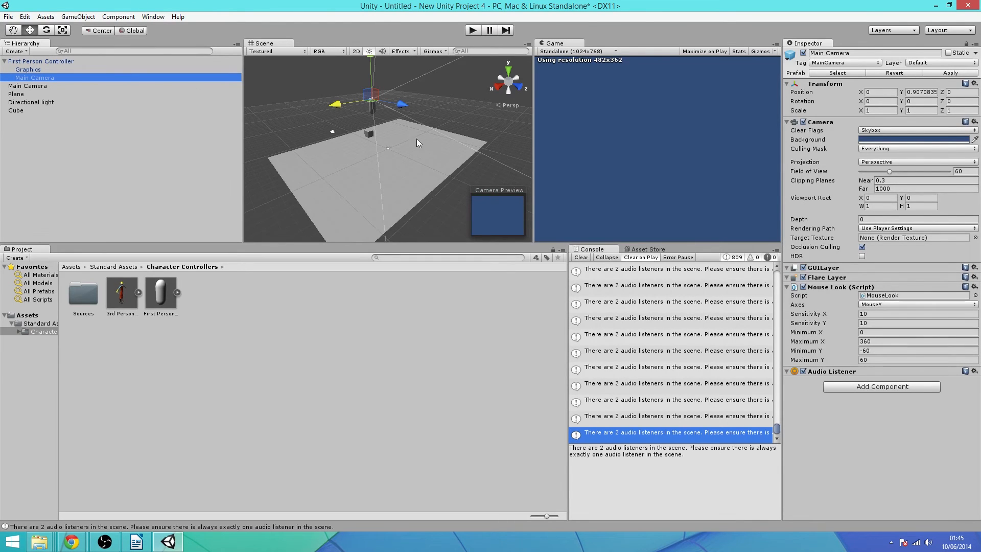
click(38, 86)
key(Delete)
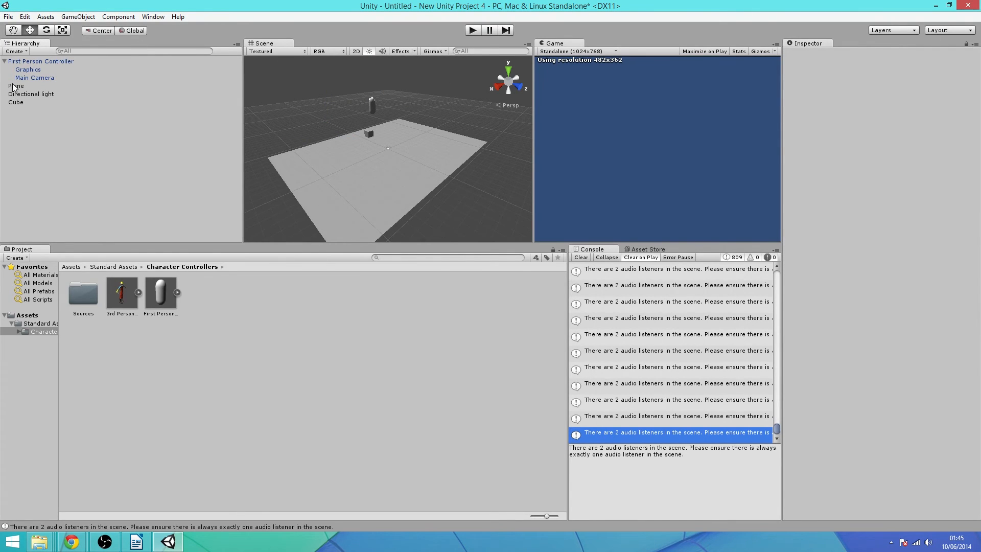
click(5, 62)
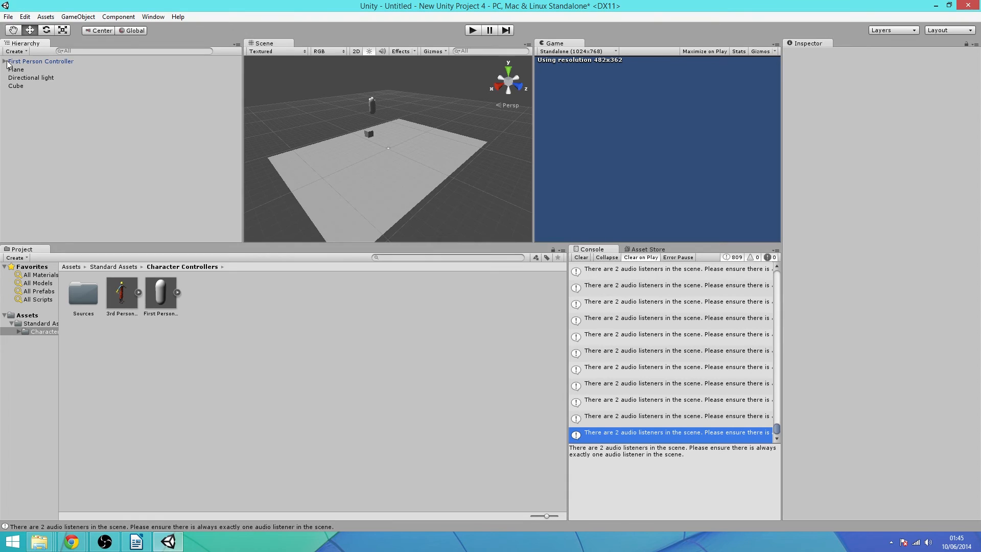
click(346, 184)
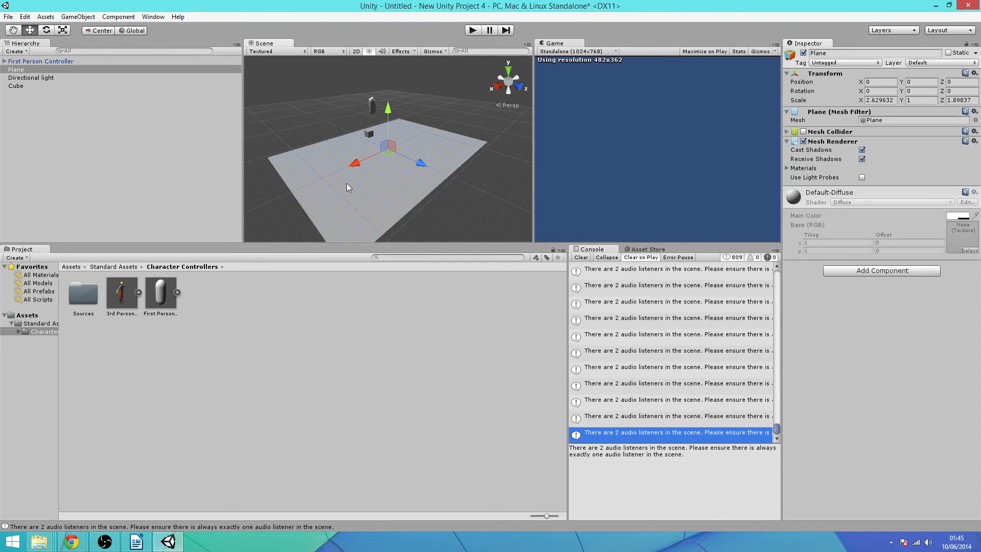
Open New Unity Project 3 from the recent projects list without saving the untitled scene
click(10, 17)
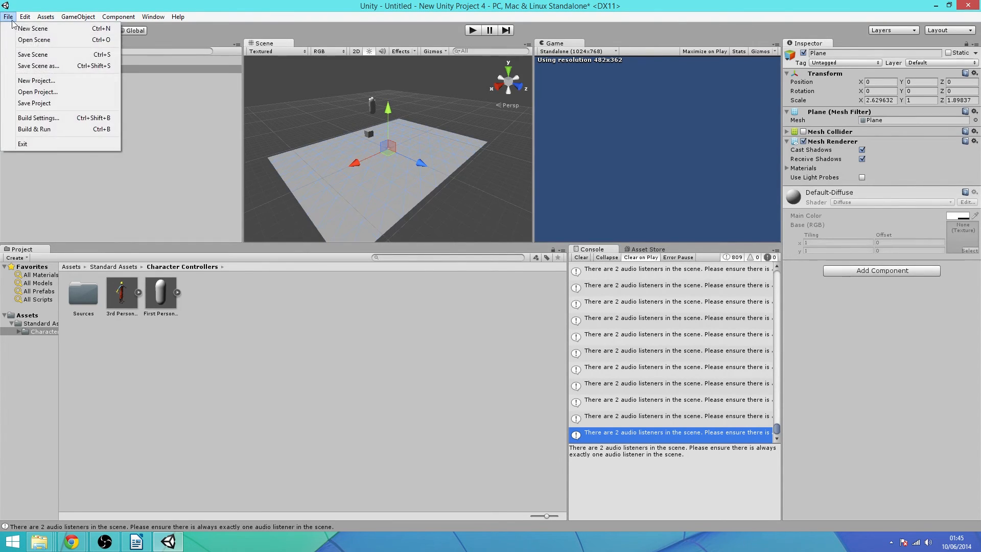
click(46, 91)
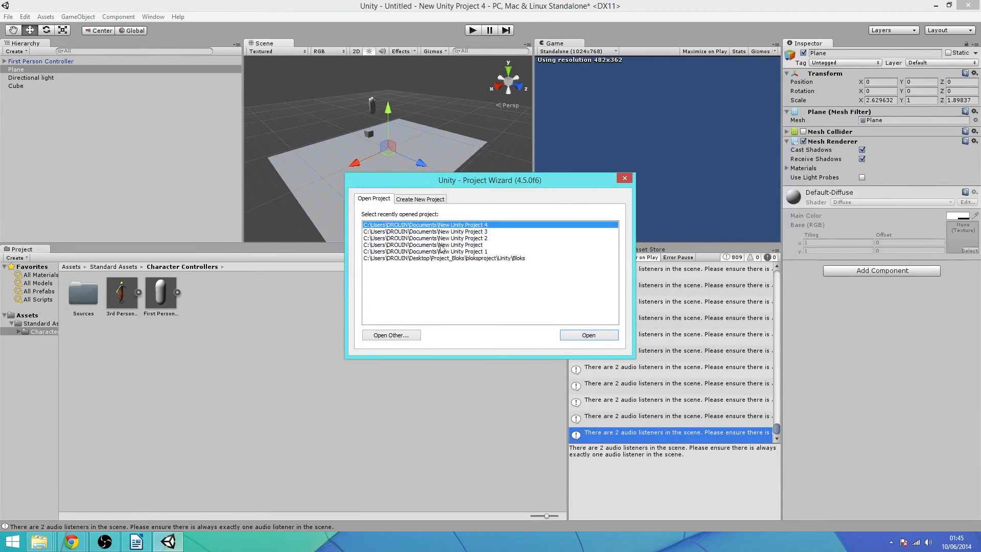
double_click(429, 231)
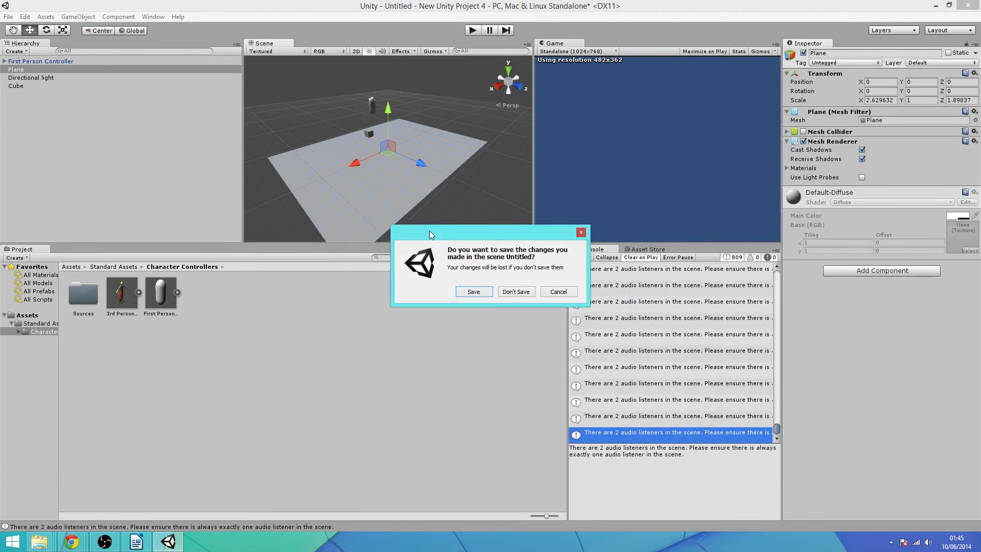
click(512, 292)
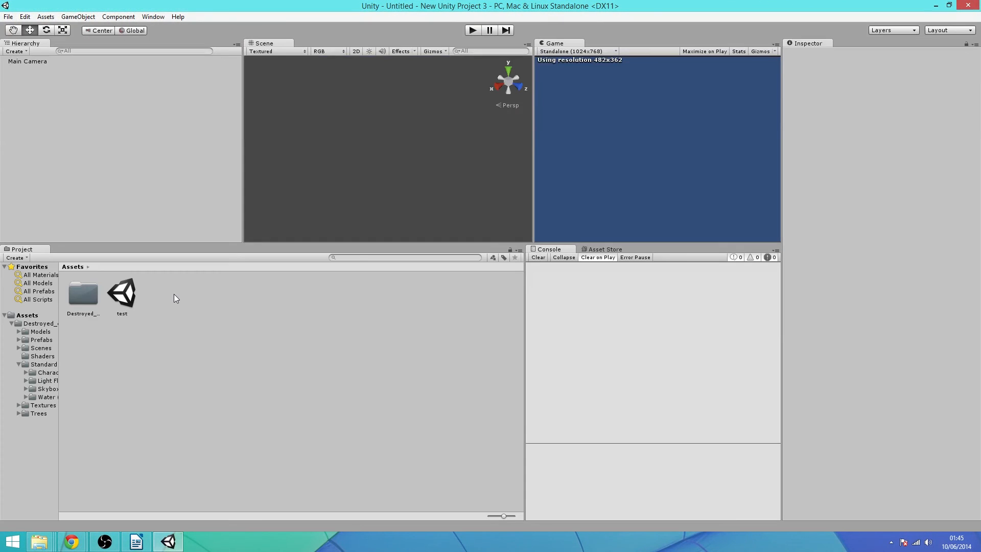
Browse into Destroyed_city_FREE and back to Assets, then float the Asset Store tab
click(84, 293)
double_click(83, 293)
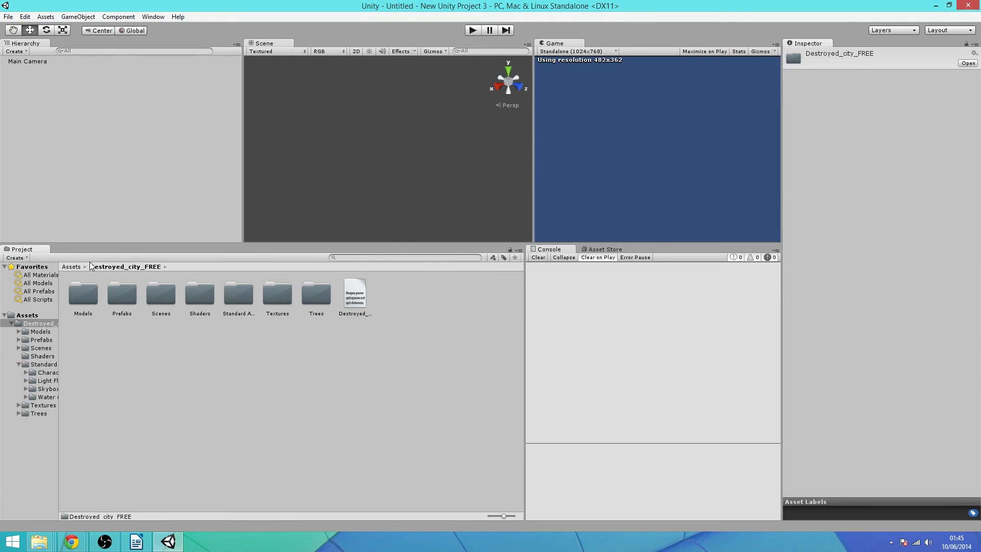
click(74, 266)
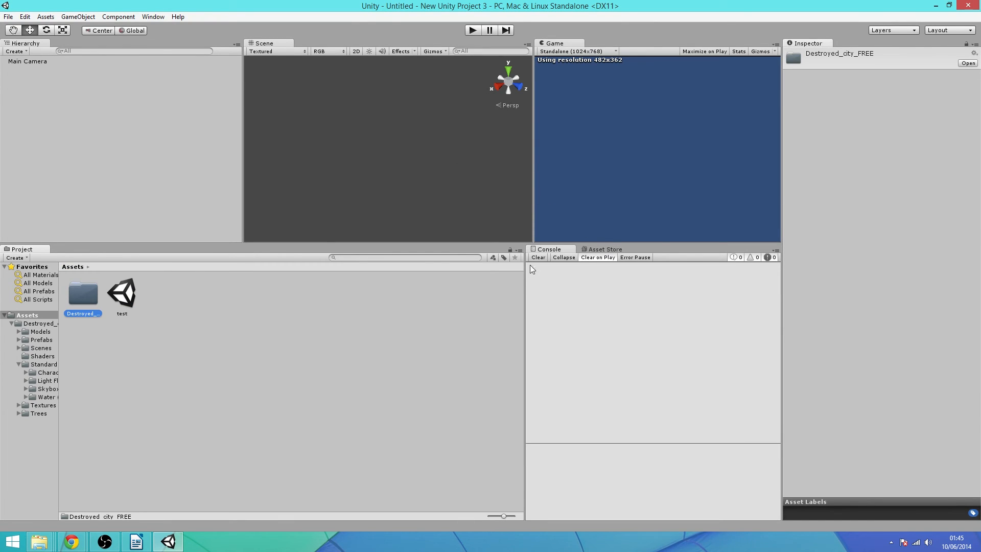
click(600, 250)
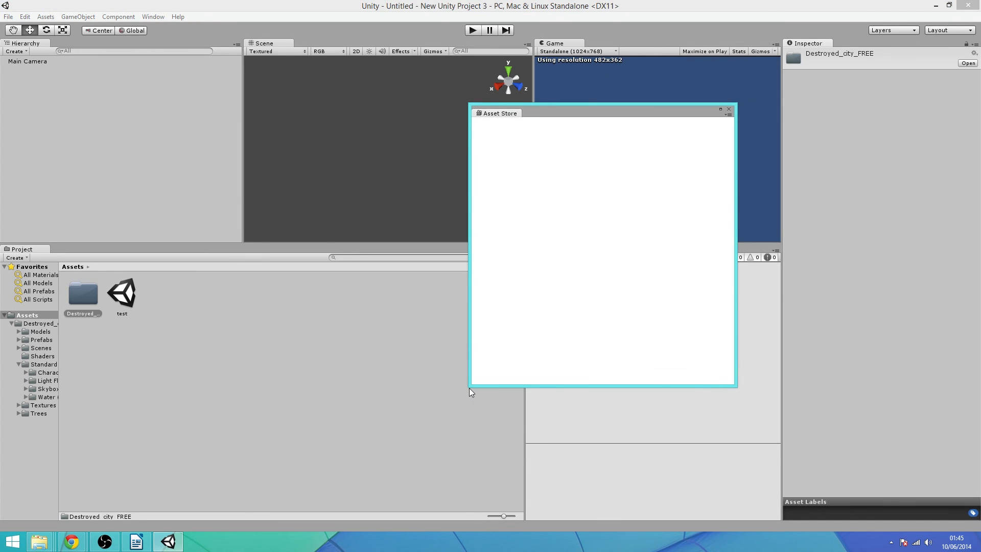
Enlarge the Asset Store window, browse 3D Models > Environments, then close the store
drag(469, 388, 379, 434)
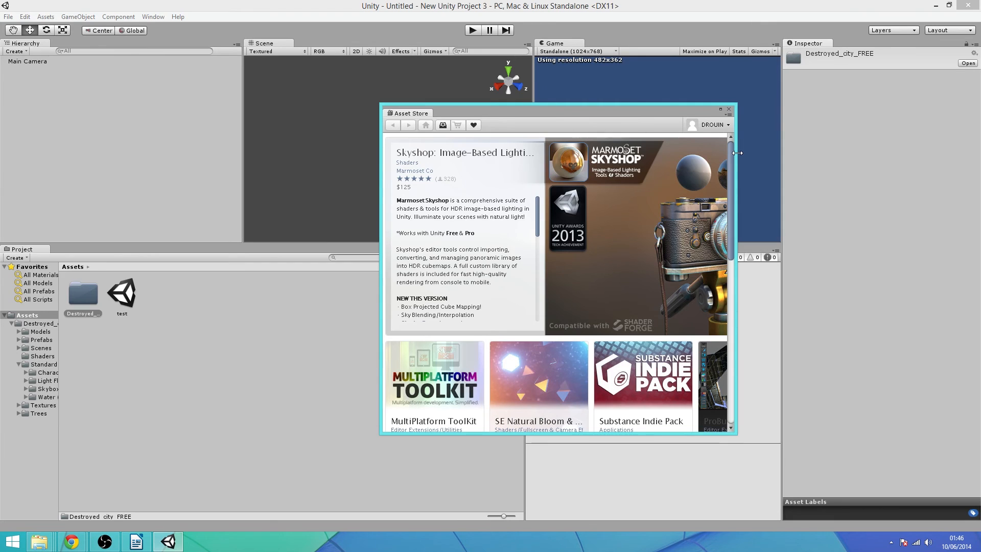
drag(737, 153, 898, 156)
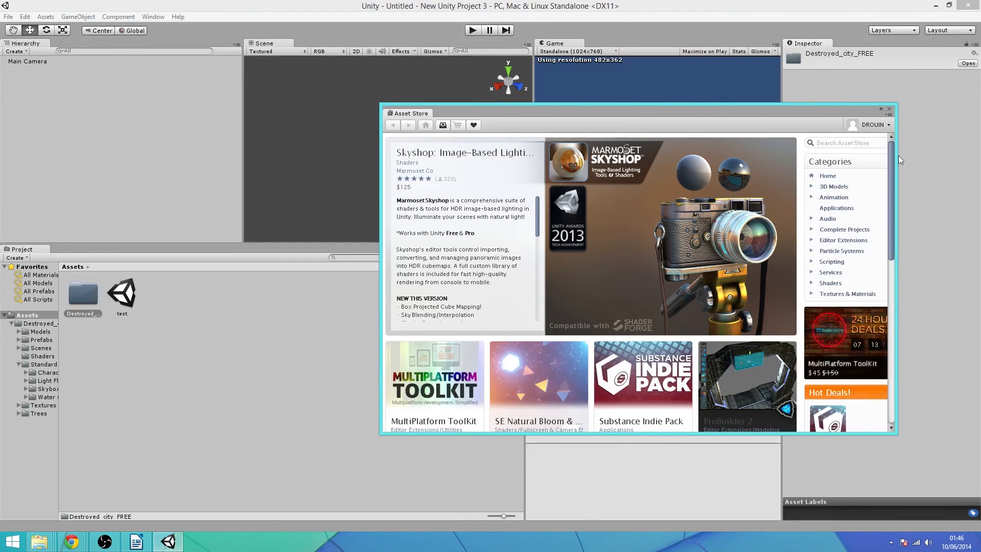
click(831, 187)
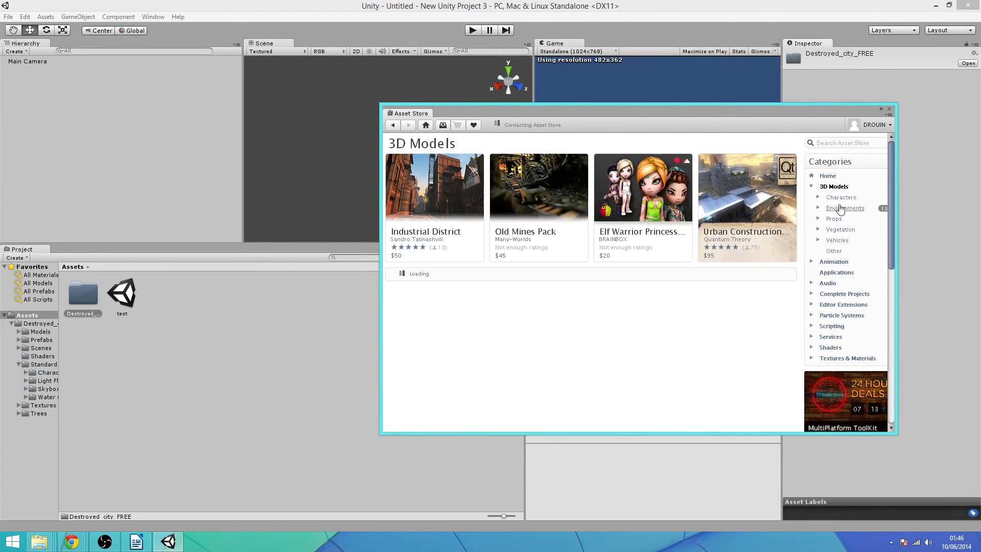
click(840, 208)
scroll(570, 187, down, 2)
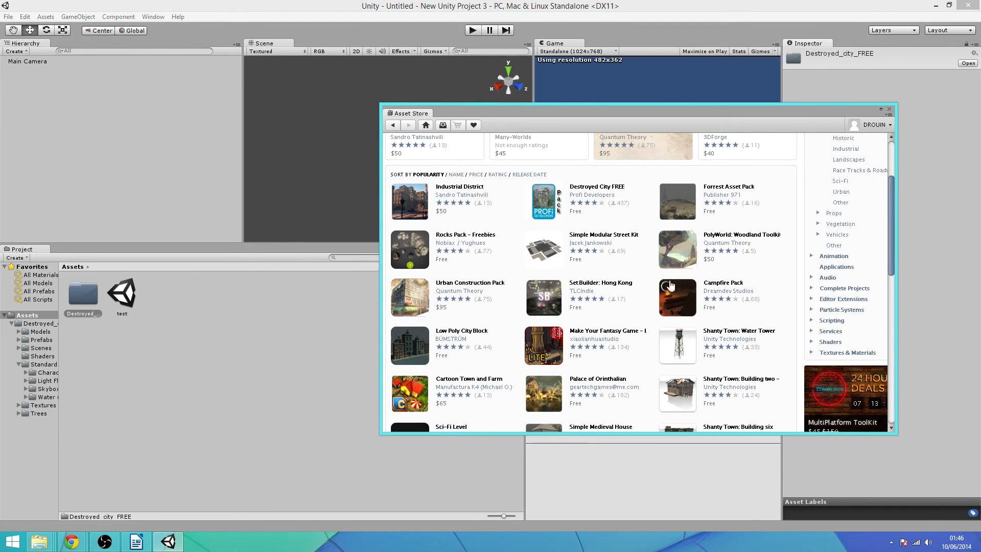
click(87, 294)
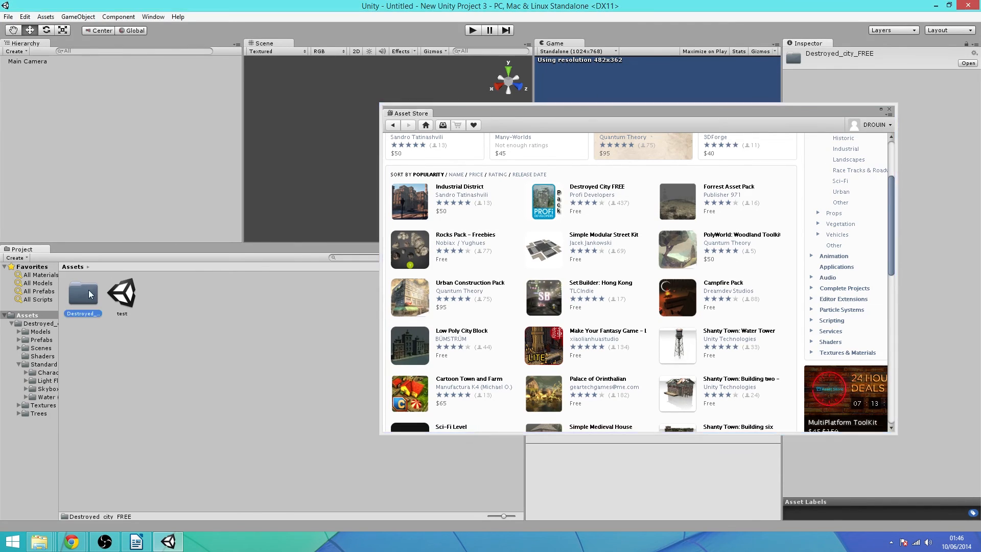
click(889, 109)
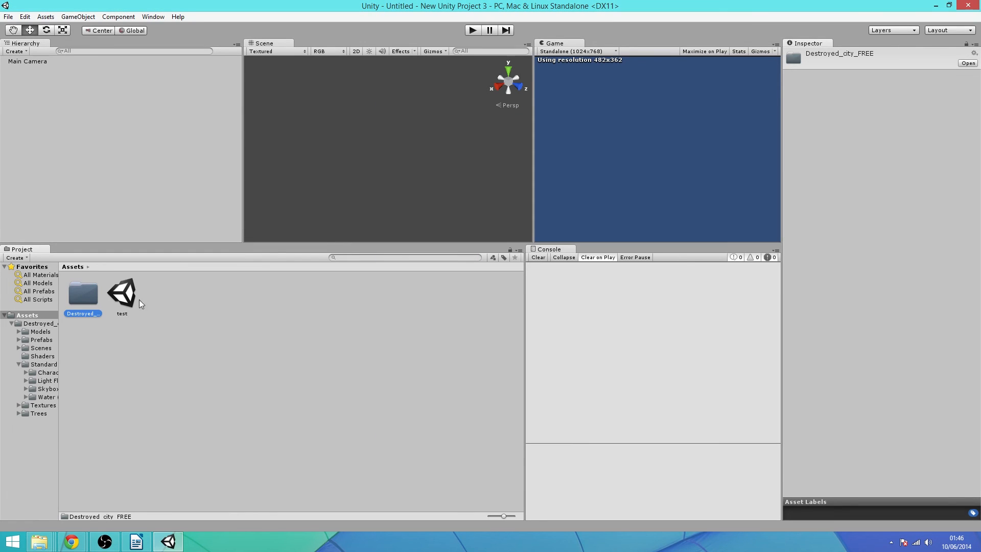
Open Destroyed_city_FREE, return to the Assets root, and briefly run then stop the current scene
double_click(96, 303)
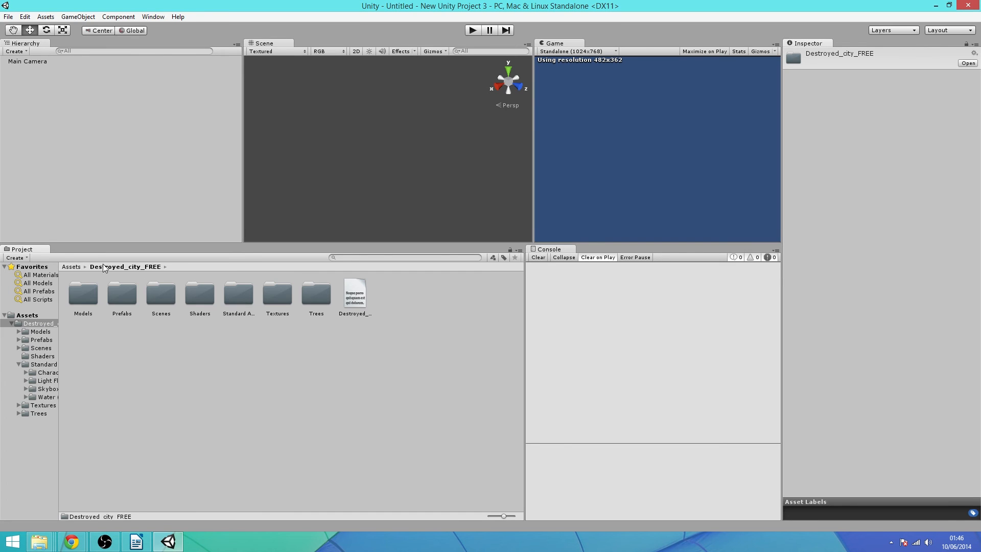
click(72, 267)
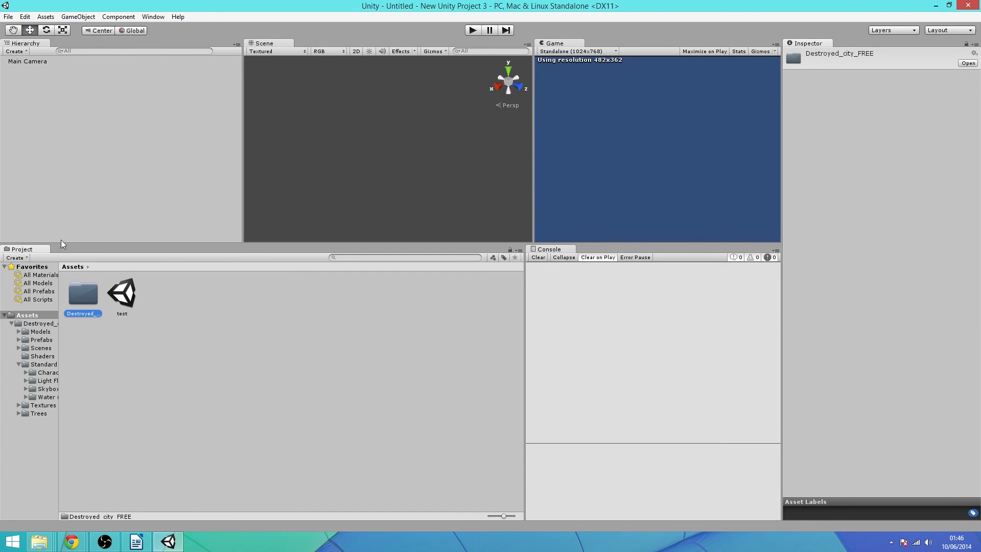
click(478, 28)
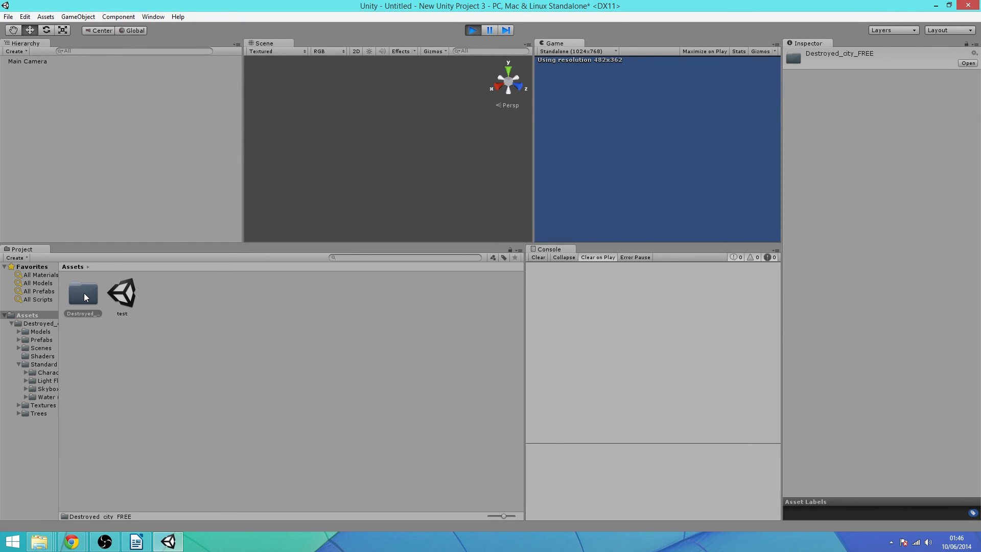
click(474, 31)
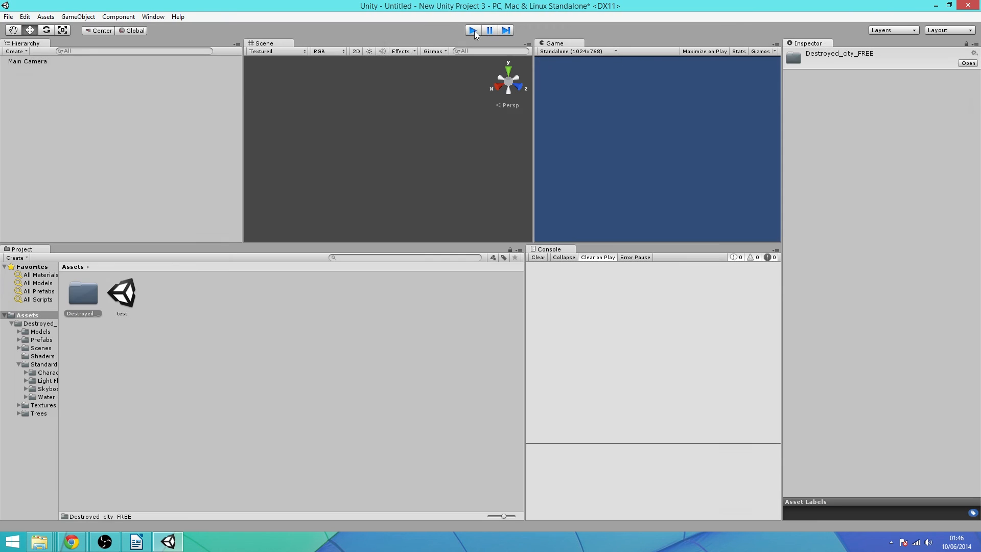
Open the Destroyed_city_FREE Scenes folder and select the destroyed_city scene asset
double_click(82, 291)
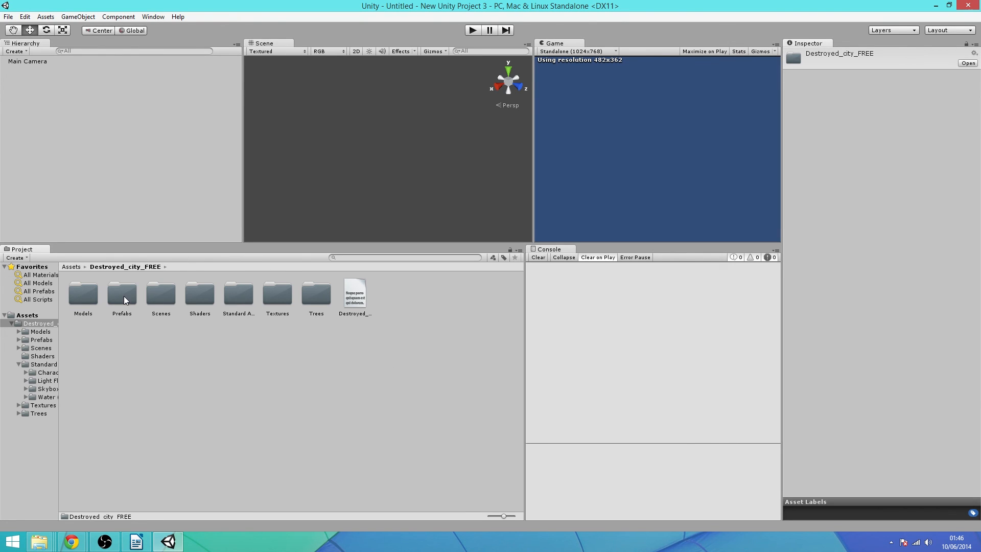
double_click(159, 296)
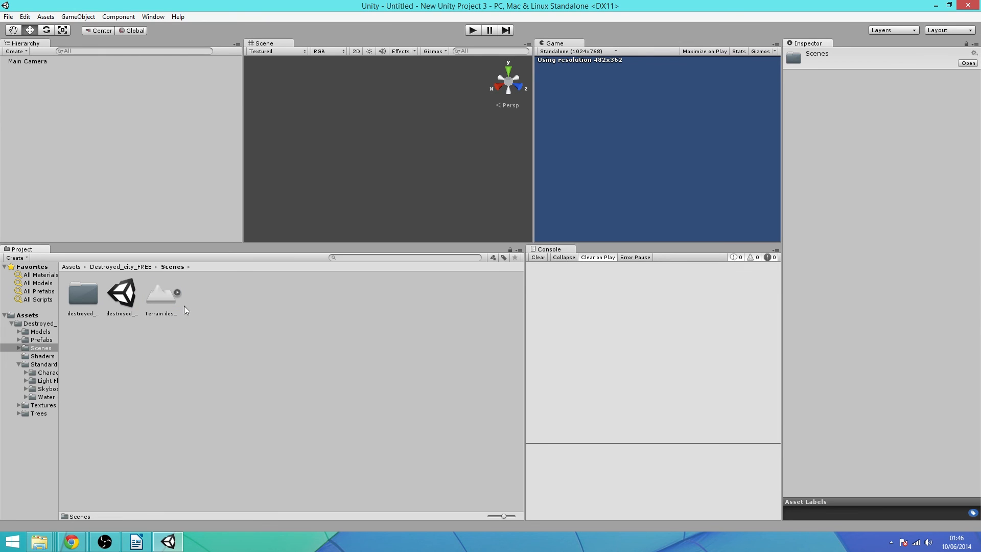
click(125, 299)
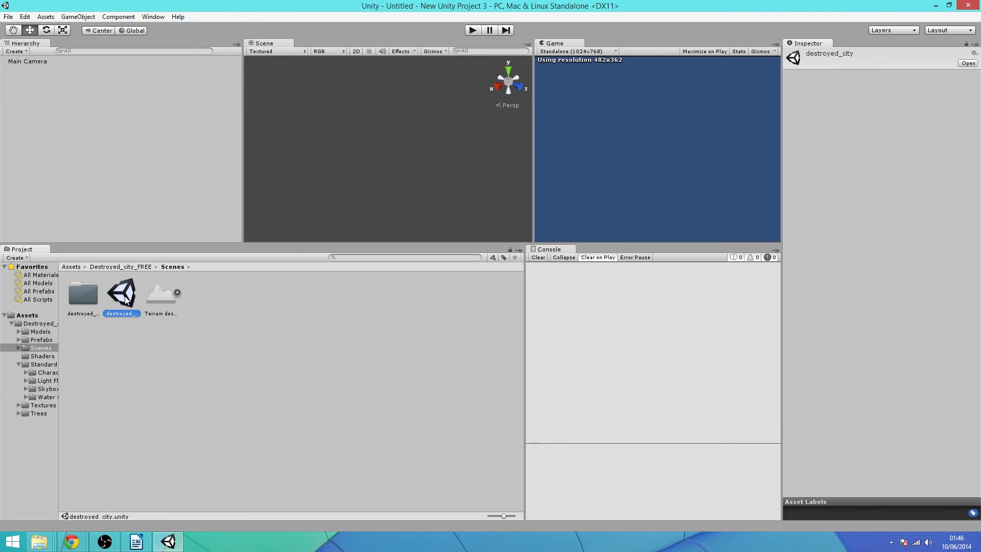
Load the destroyed_city scene and inspect the First Person Controller's settings
double_click(125, 296)
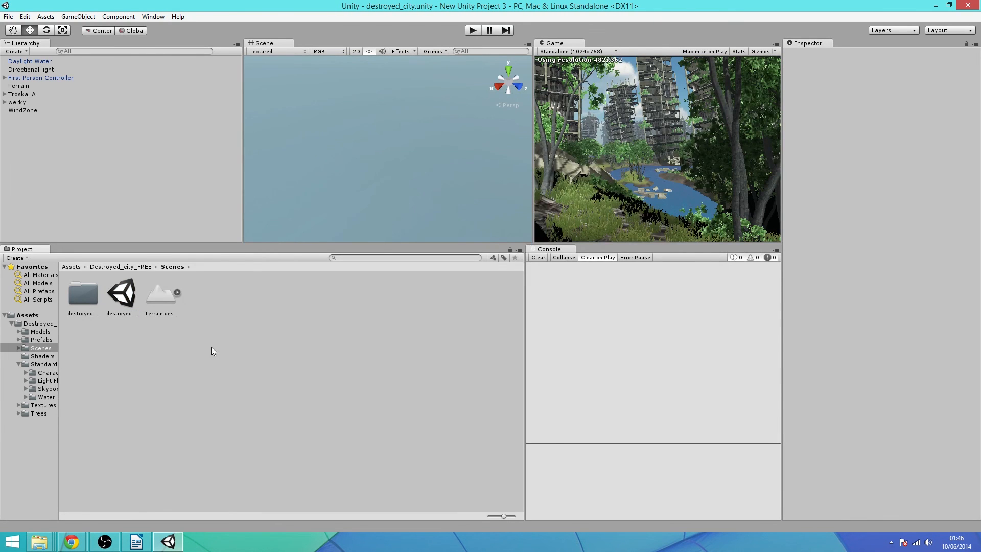
click(11, 78)
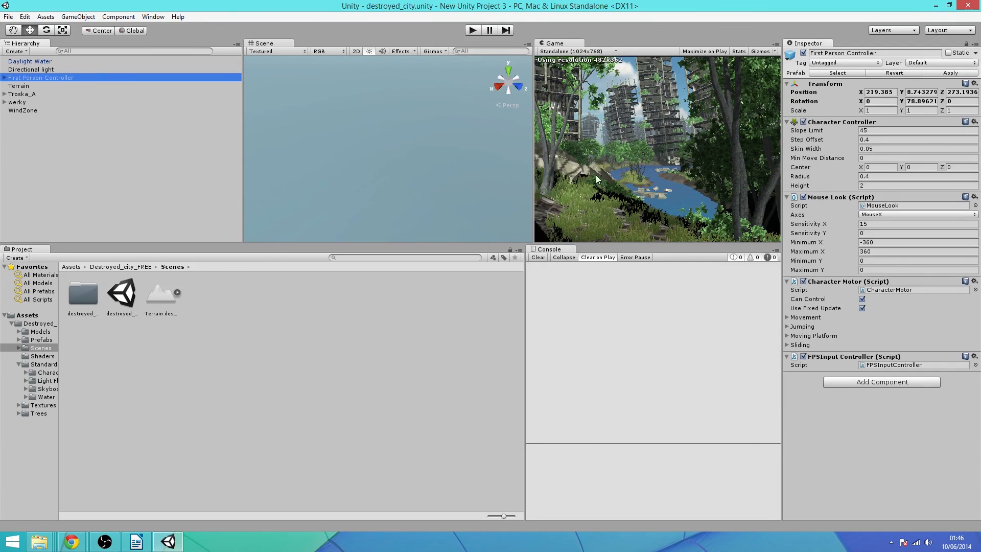
right_click(387, 124)
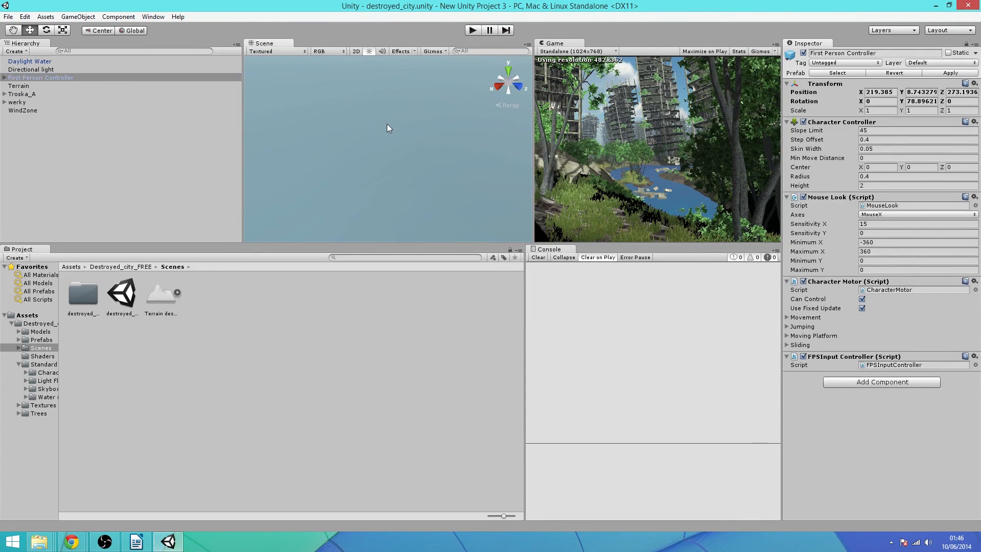
click(425, 142)
Swing the Scene view toward the ruined buildings, then play-test the city
click(498, 86)
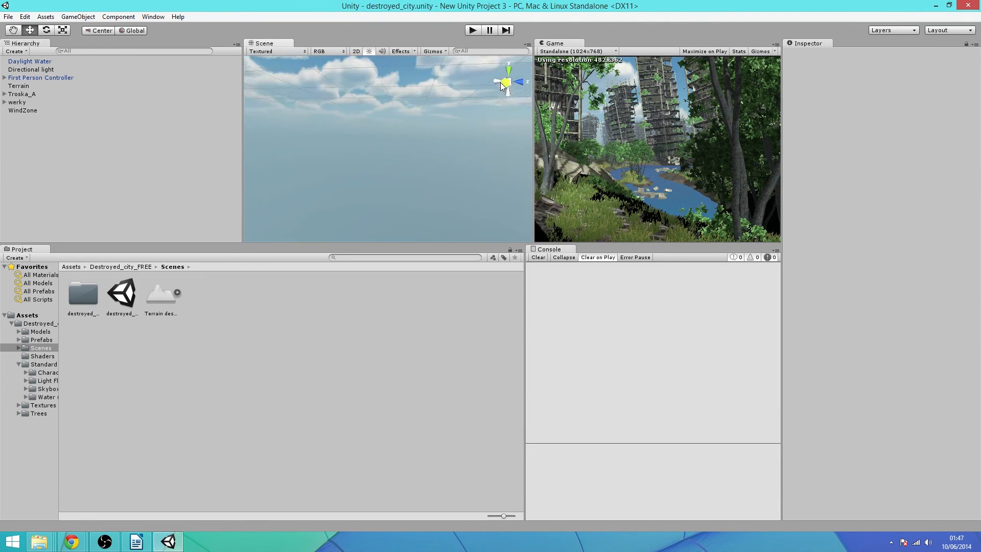
right_drag(425, 155, 807, 78)
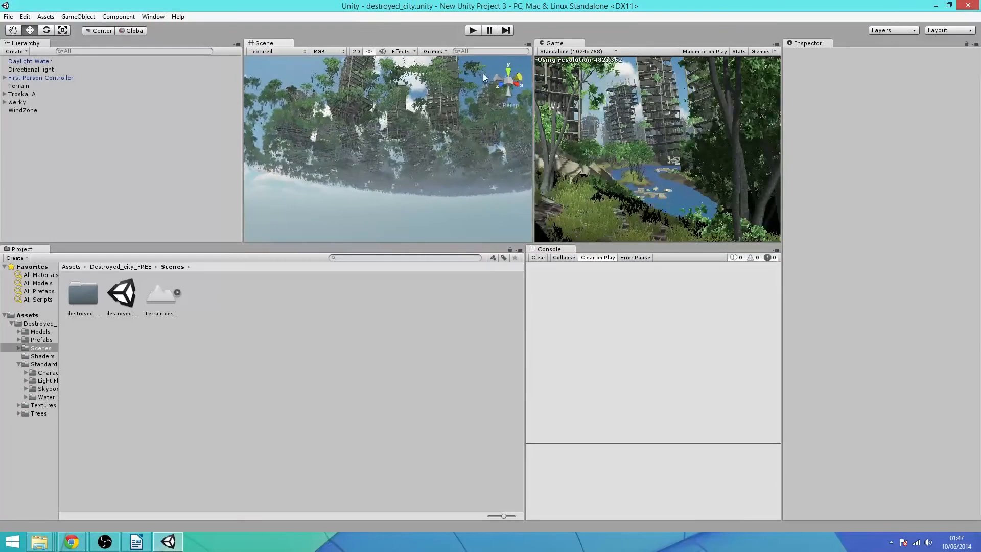
scroll(383, 92, up, 5)
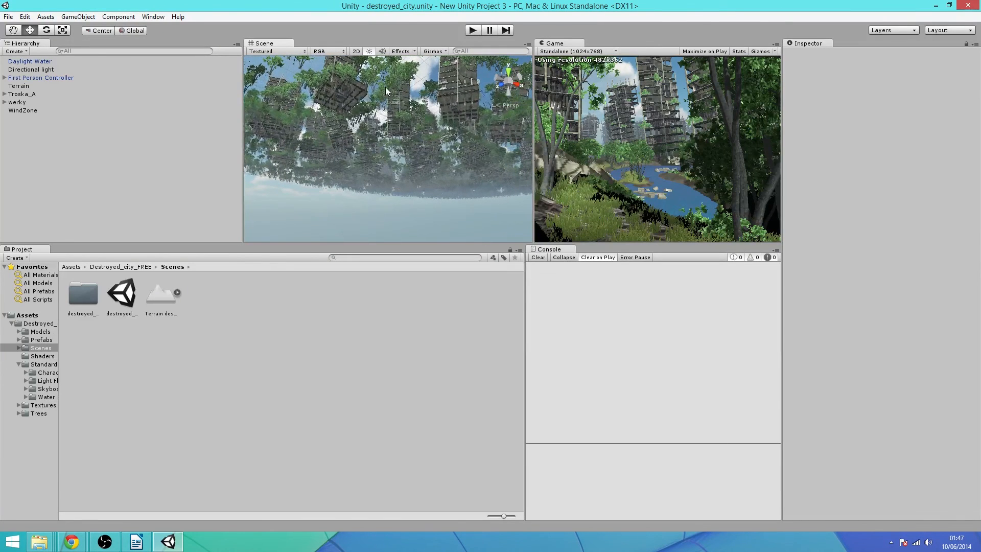
click(471, 30)
click(471, 31)
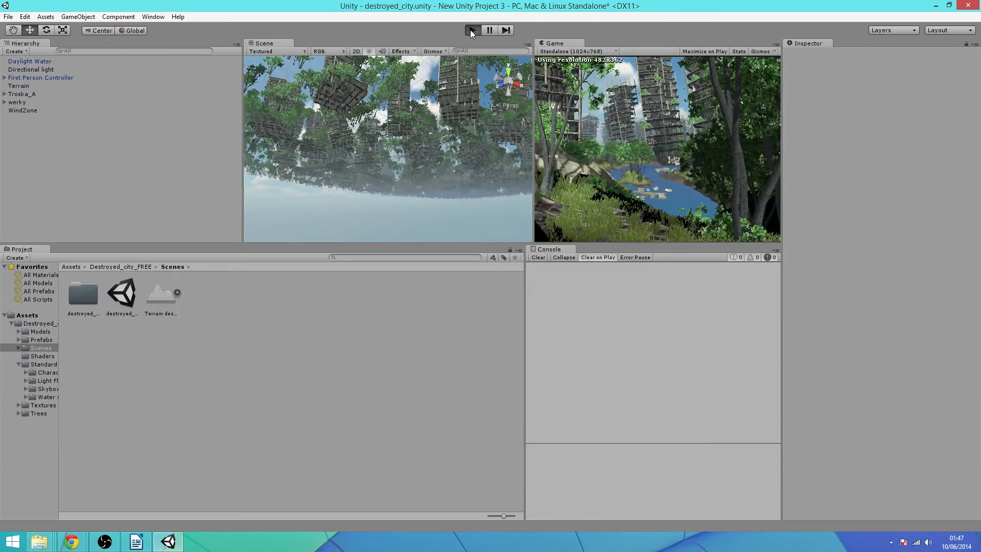